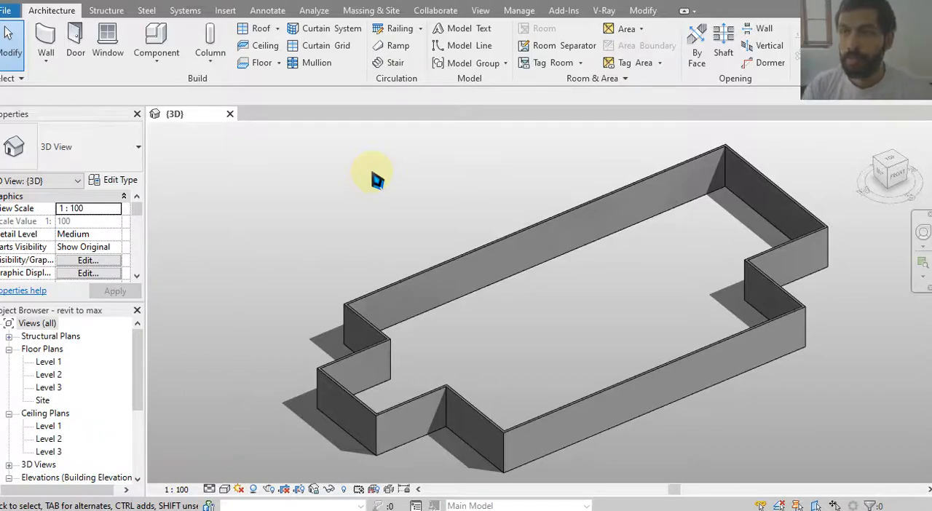
{"action": "middle_click_drag", "start_coordinate": [724, 195], "coordinate": [714, 185]}
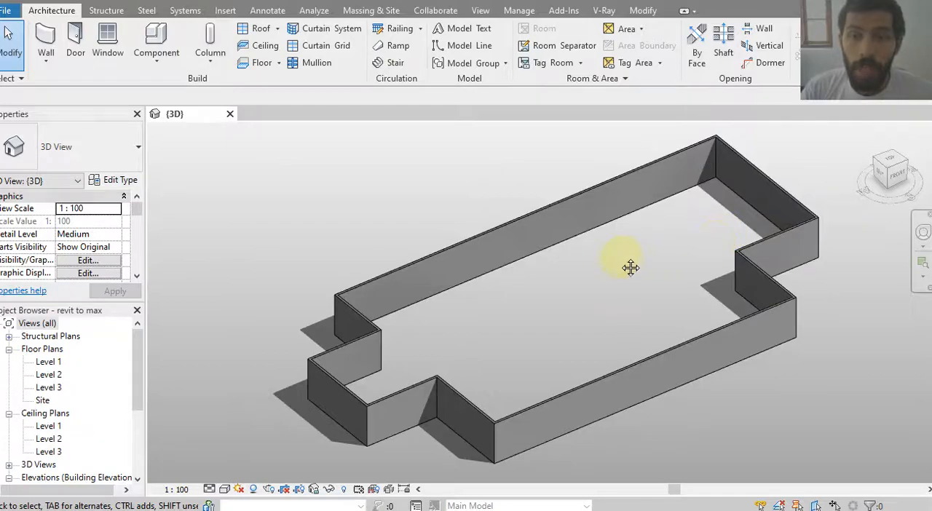
{"action": "middle_click_drag", "start_coordinate": [627, 266], "coordinate": [596, 273]}
{"action": "middle_click_drag", "start_coordinate": [555, 304], "coordinate": [537, 296]}
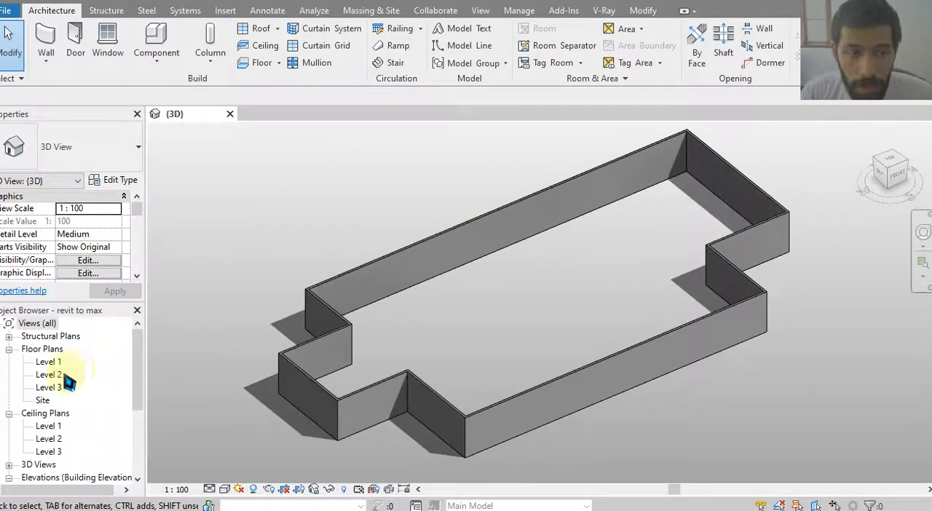
Examine the height of Level 3 above the walls in the North elevation and return to the 3D view.
{"action": "middle_click_drag", "start_coordinate": [350, 305], "coordinate": [353, 305]}
{"action": "scroll", "coordinate": [78, 423], "scroll_direction": "down", "scroll_amount": 2}
{"action": "double_click", "coordinate": [43, 441]}
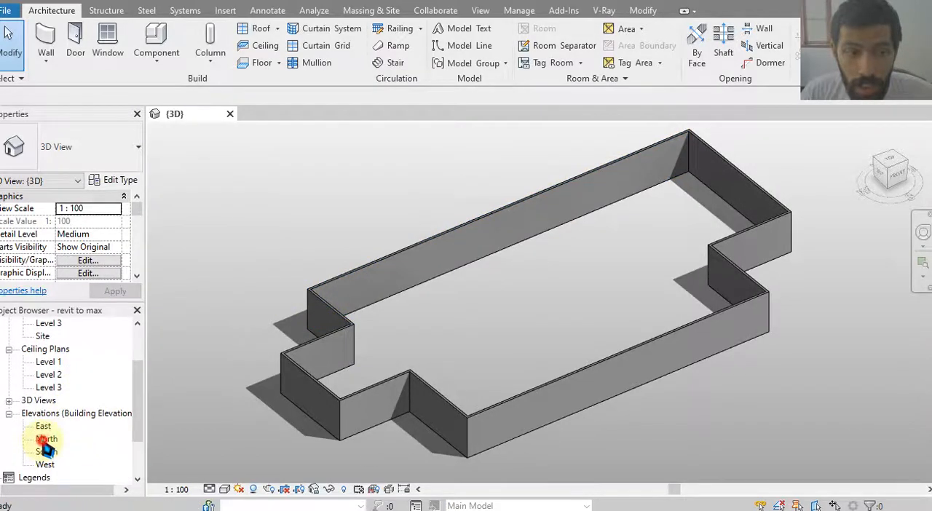
{"action": "middle_click_drag", "start_coordinate": [391, 280], "coordinate": [528, 299]}
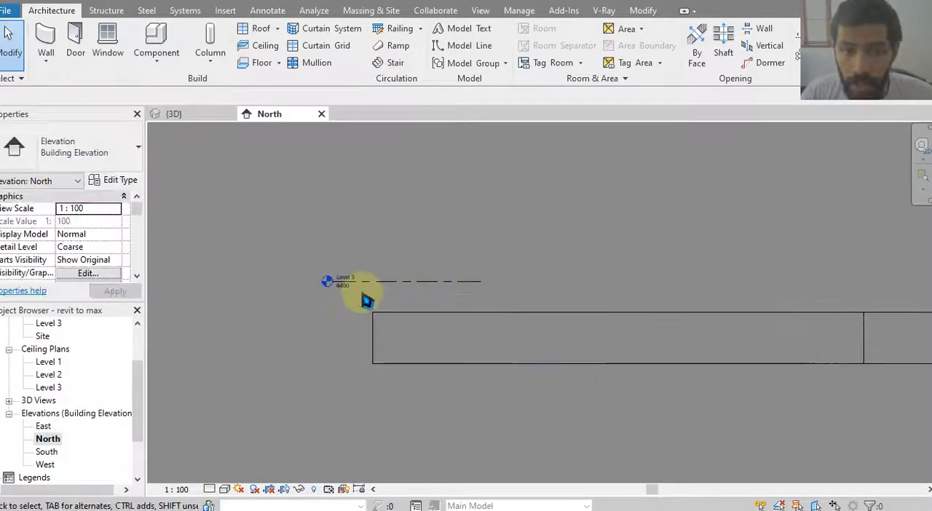
{"action": "scroll", "coordinate": [366, 300], "scroll_direction": "up", "scroll_amount": 3}
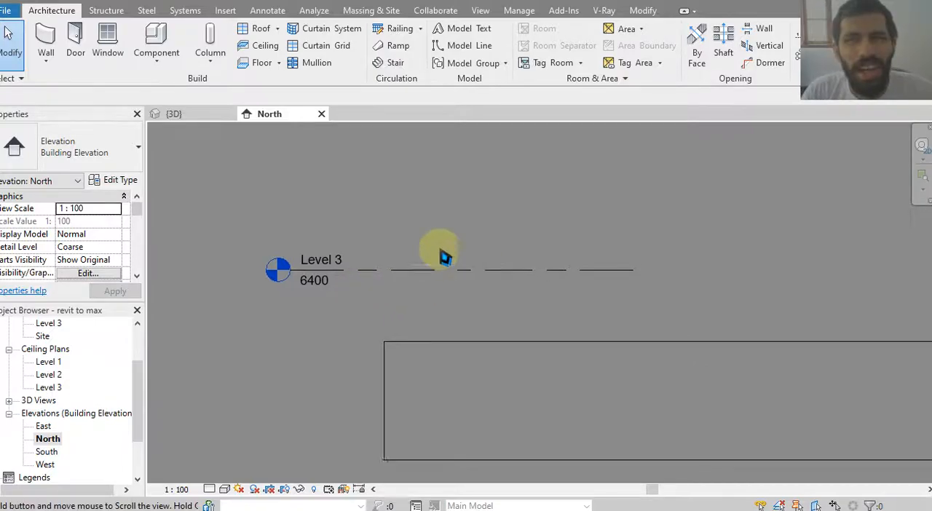
{"action": "left_click", "coordinate": [175, 113]}
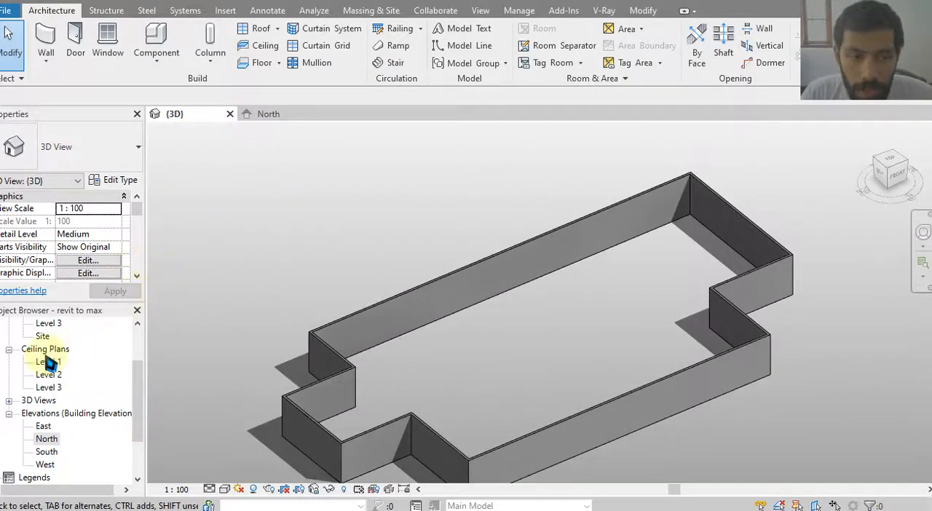
In the Level 2 floor plan, create a footprint roof with a 600 overhang around the whole chain of exterior walls.
{"action": "scroll", "coordinate": [56, 377], "scroll_direction": "up", "scroll_amount": 2}
{"action": "double_click", "coordinate": [53, 374]}
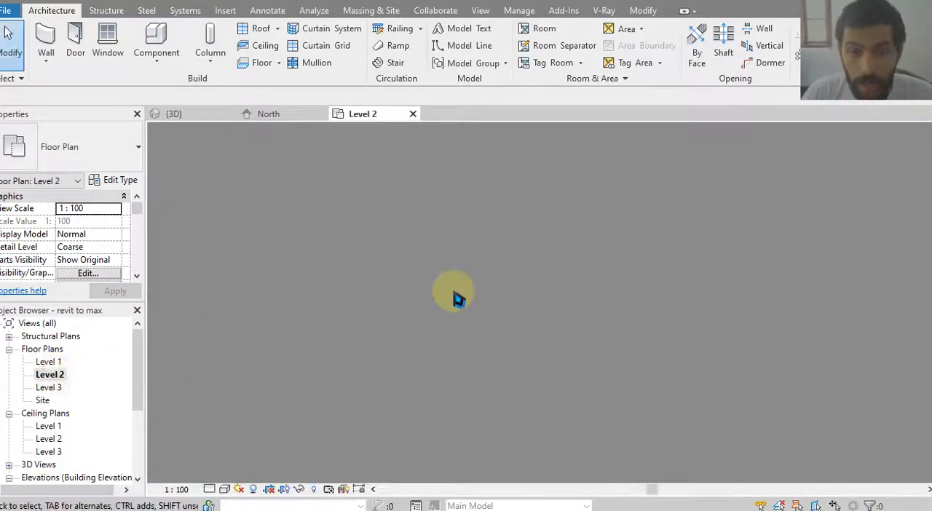
{"action": "left_click", "coordinate": [262, 27]}
{"action": "left_click", "coordinate": [134, 96]}
{"action": "type", "text": "600"}
{"action": "key", "text": "Return"}
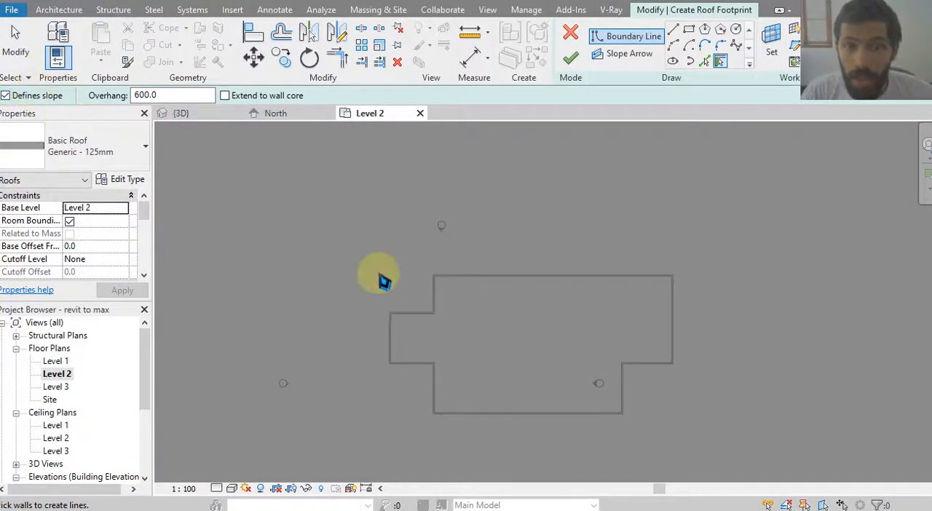
{"action": "key", "text": "Tab"}
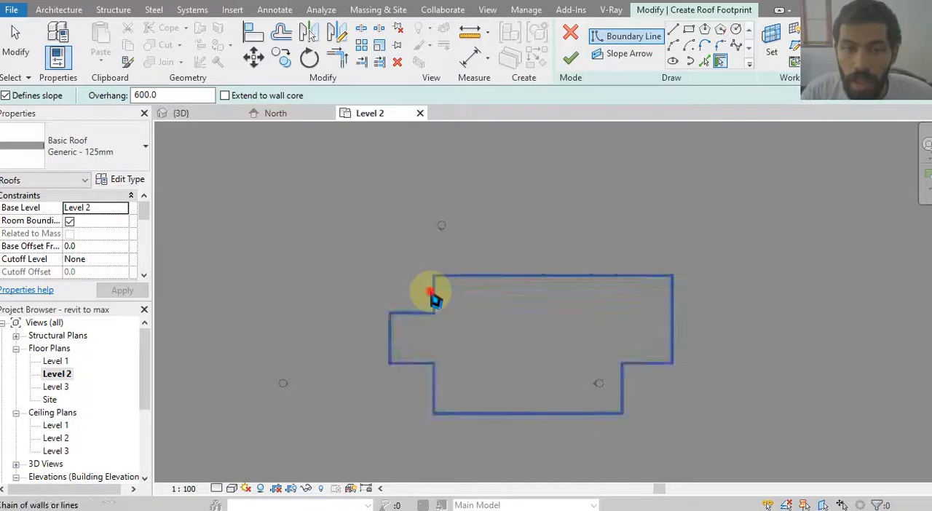
{"action": "left_click", "coordinate": [432, 297]}
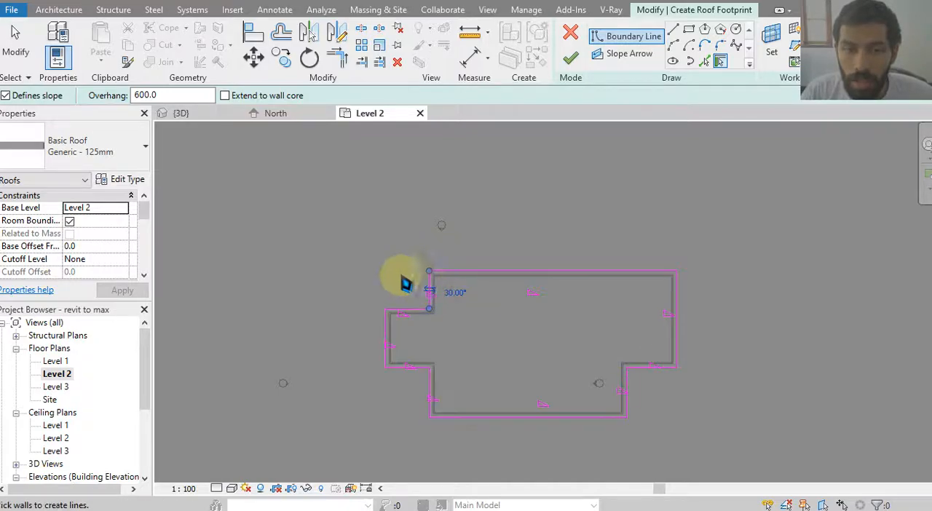
{"action": "left_click", "coordinate": [570, 57]}
{"action": "left_click", "coordinate": [500, 183]}
Inspect the hip roof in 3D and compare its height with Level 3 in the North elevation.
{"action": "left_click", "coordinate": [214, 114]}
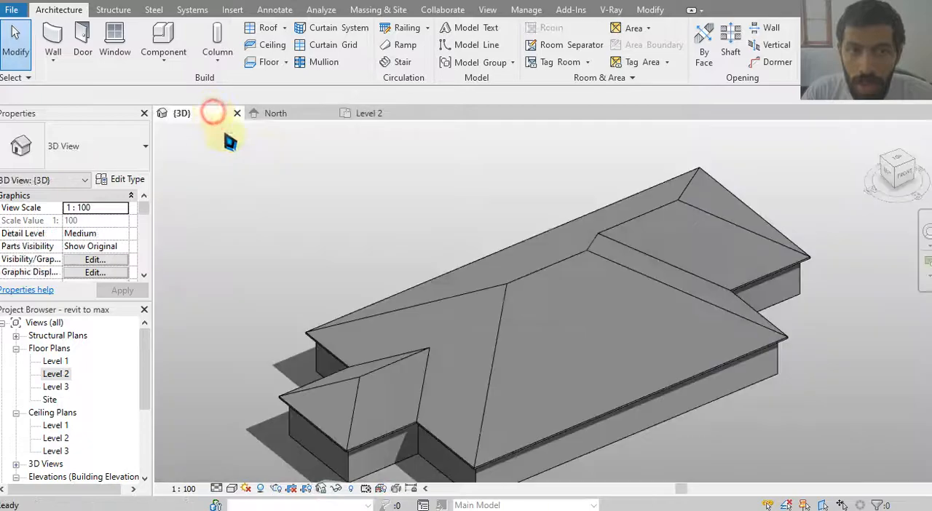
{"action": "left_click", "coordinate": [510, 255]}
{"action": "middle_click_drag", "start_coordinate": [561, 304], "coordinate": [486, 289], "text": "shift"}
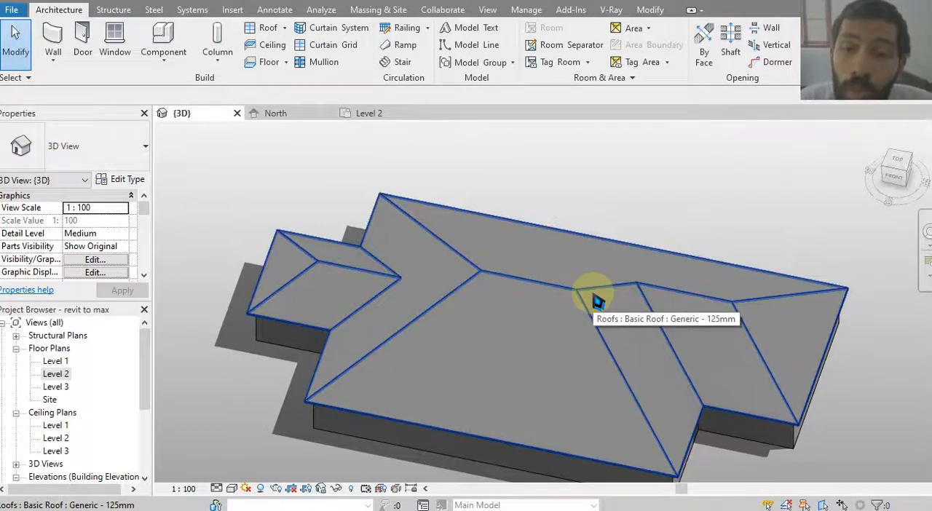
{"action": "middle_click_drag", "start_coordinate": [531, 291], "coordinate": [518, 246]}
{"action": "scroll", "coordinate": [526, 263], "scroll_direction": "down", "scroll_amount": 1}
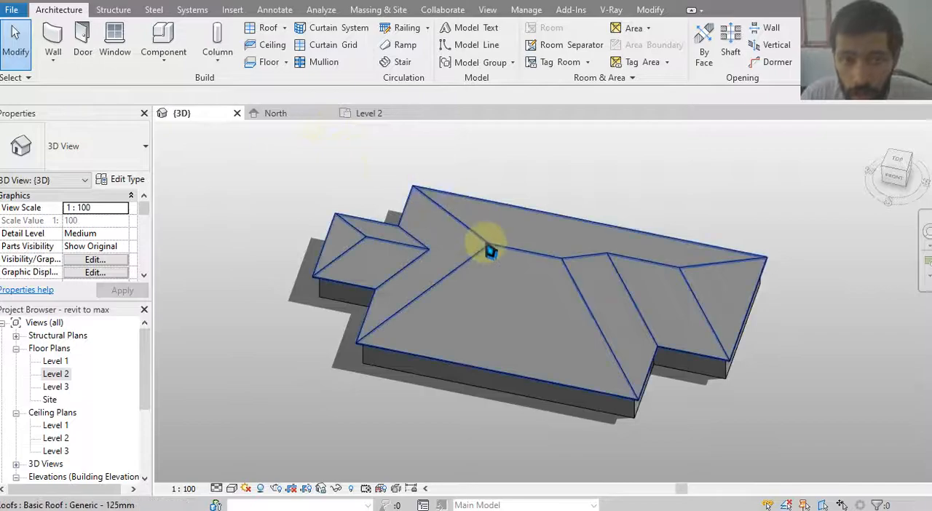
{"action": "left_click", "coordinate": [298, 117]}
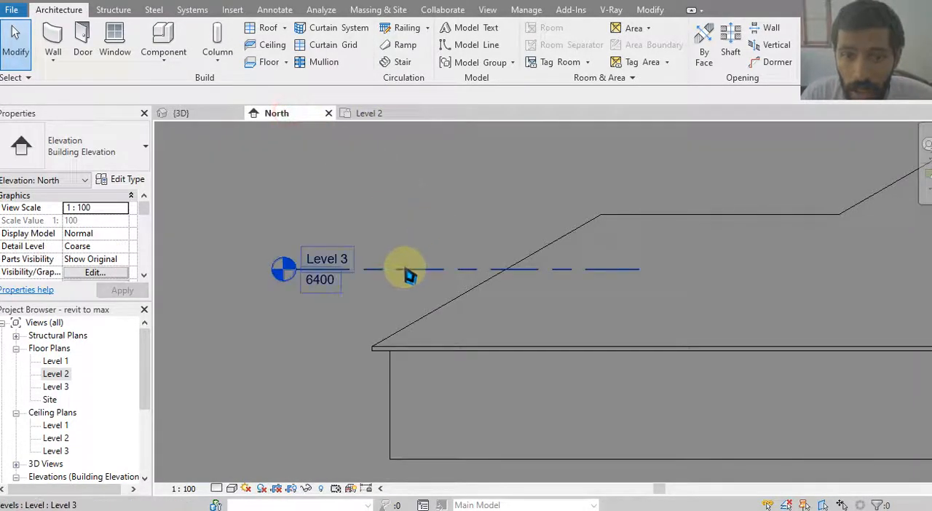
{"action": "left_click", "coordinate": [353, 114]}
Set the roof's cutoff level to Level 3 in the 3D view.
{"action": "left_click", "coordinate": [184, 113]}
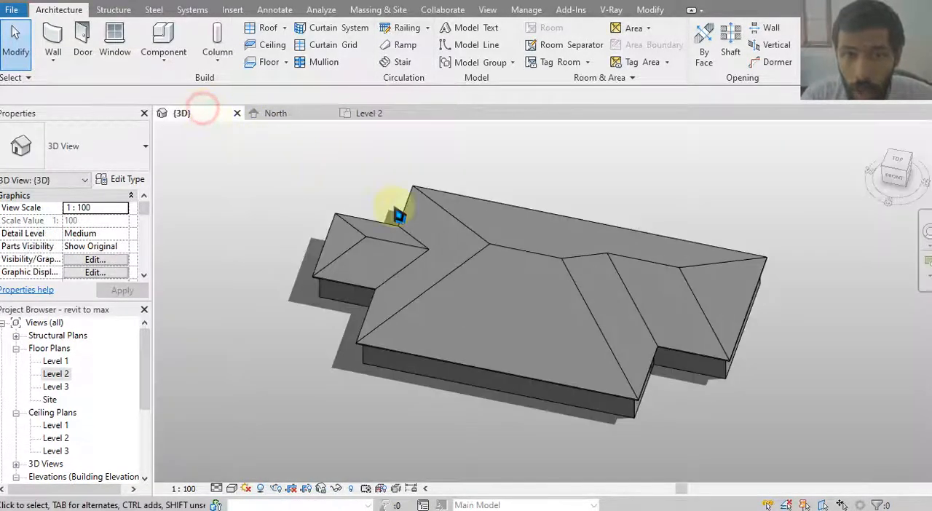
{"action": "left_click", "coordinate": [474, 240]}
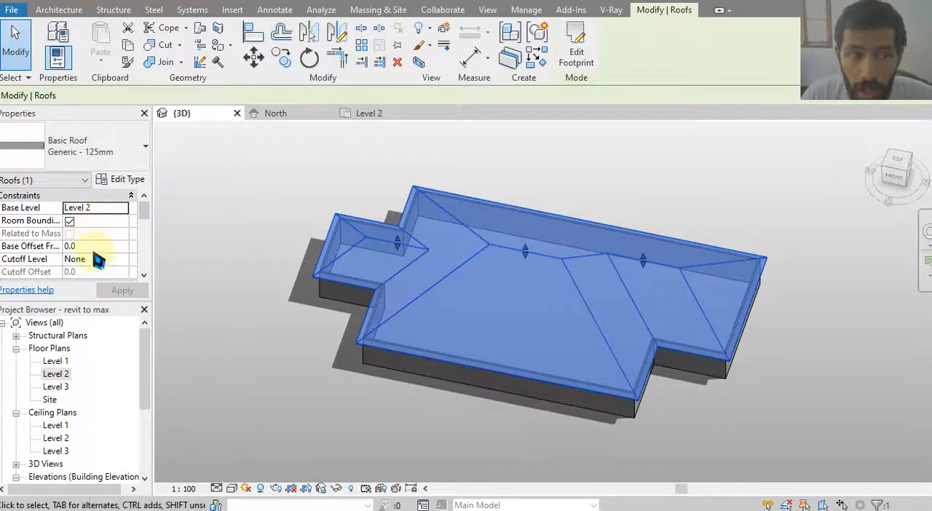
{"action": "left_click", "coordinate": [110, 260]}
{"action": "left_click", "coordinate": [122, 260]}
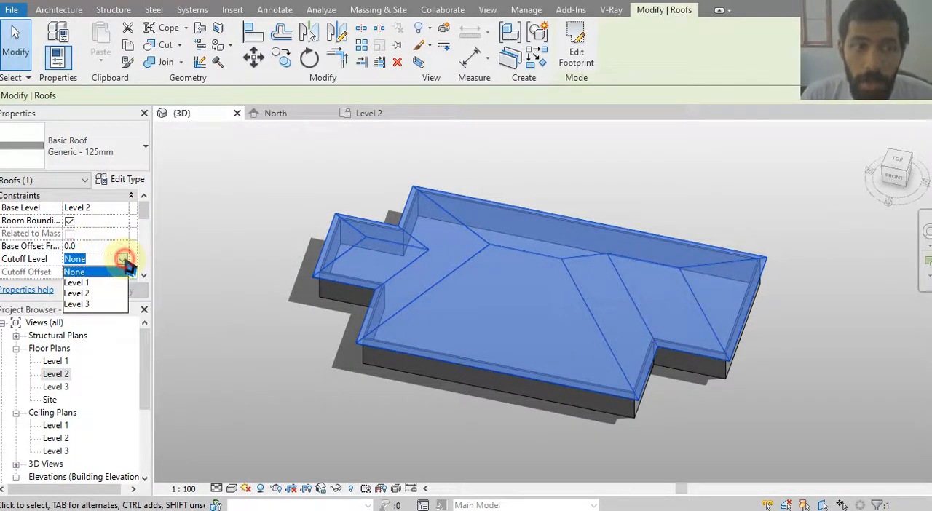
{"action": "left_click", "coordinate": [76, 304]}
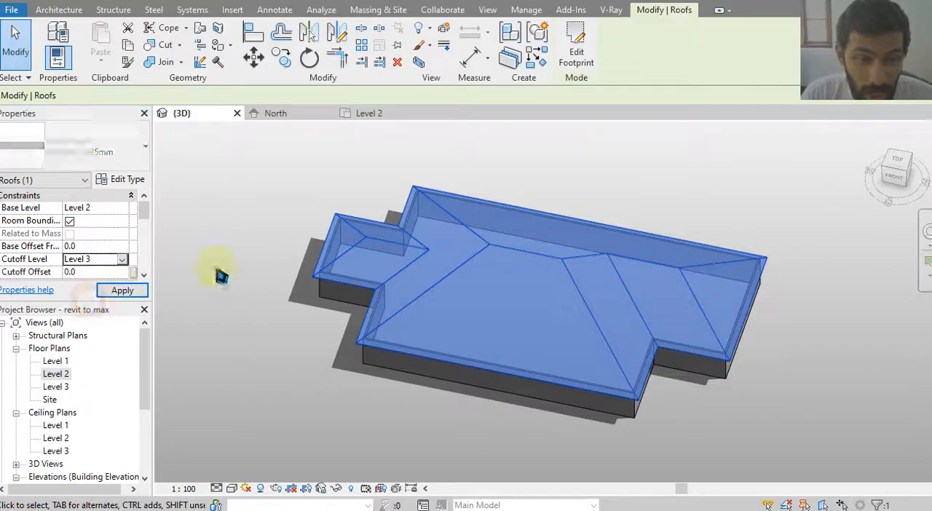
{"action": "left_click", "coordinate": [509, 284]}
Orient the 3D view to the top so the opening in the cut-off roof can be traced.
{"action": "middle_click_drag", "start_coordinate": [510, 285], "coordinate": [518, 364], "text": "shift"}
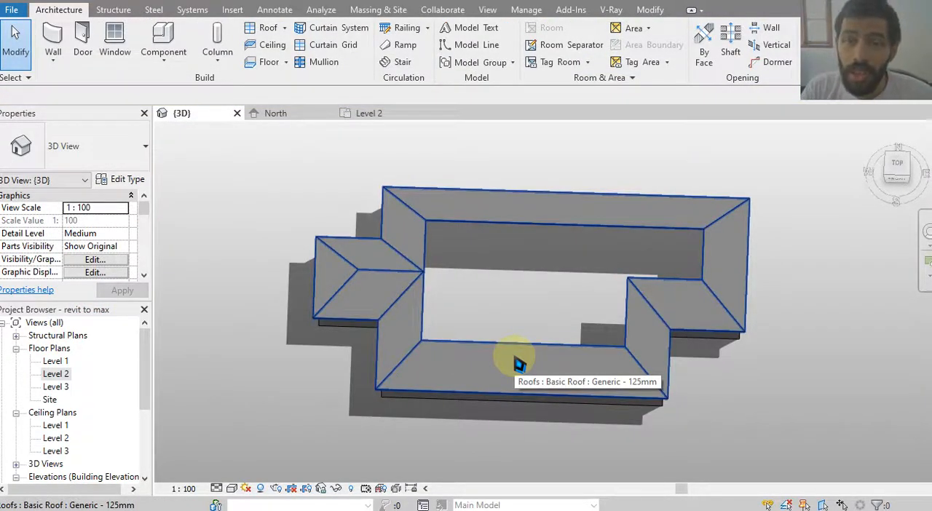
{"action": "middle_click_drag", "start_coordinate": [500, 306], "coordinate": [318, 132], "text": "shift"}
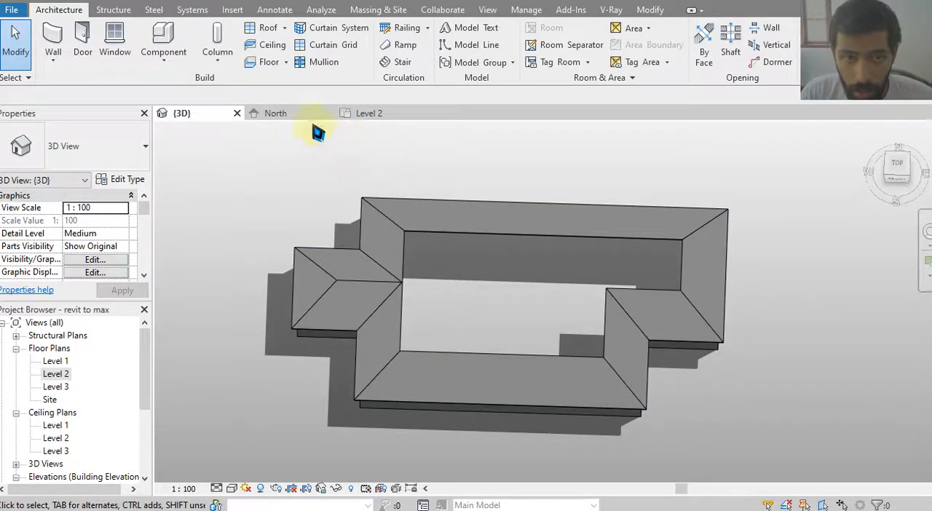
{"action": "left_click", "coordinate": [906, 165]}
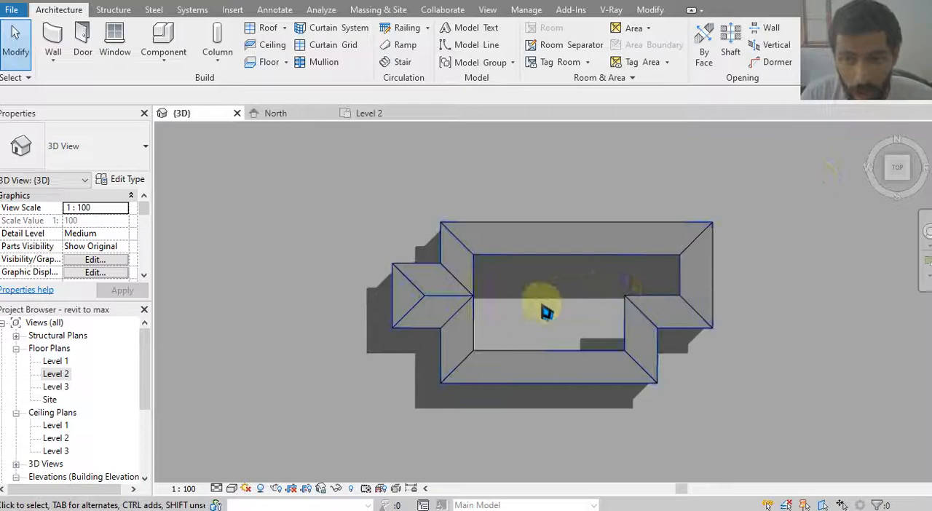
{"action": "scroll", "coordinate": [545, 313], "scroll_direction": "up", "scroll_amount": 2}
Try to start another roof over the opening without first setting a level as the work plane.
{"action": "left_click", "coordinate": [275, 44]}
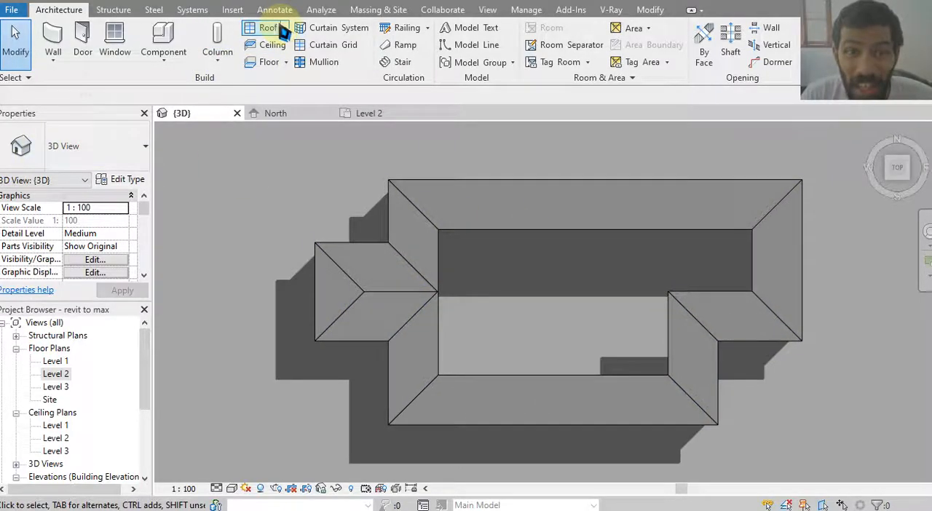
{"action": "left_click", "coordinate": [562, 303]}
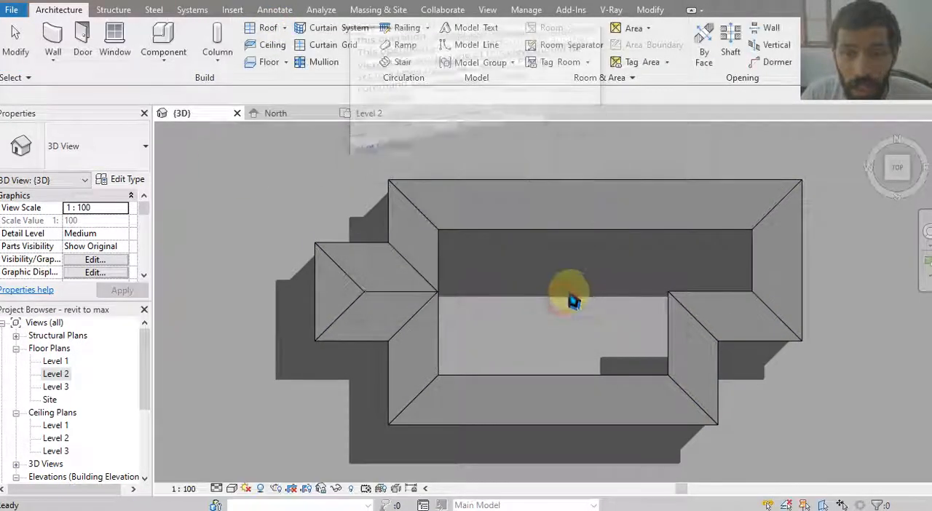
{"action": "left_click", "coordinate": [271, 44]}
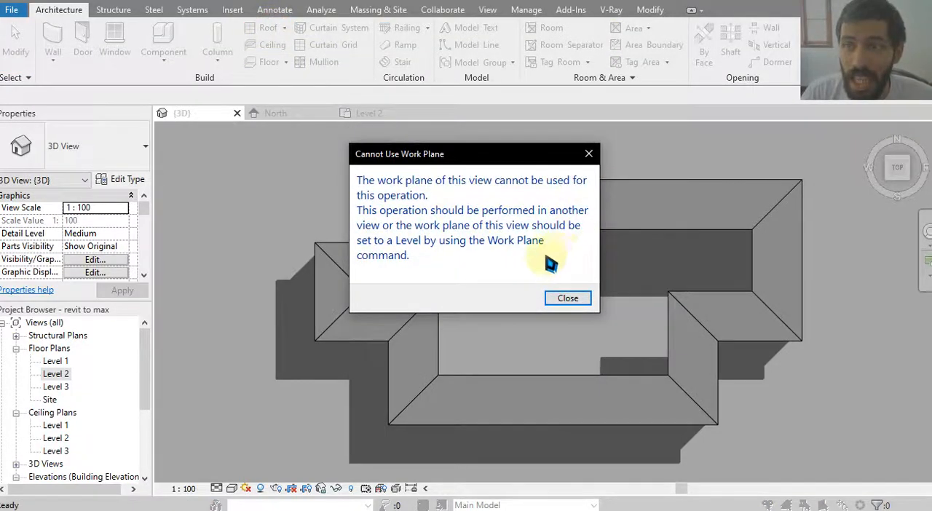
{"action": "left_click", "coordinate": [588, 153]}
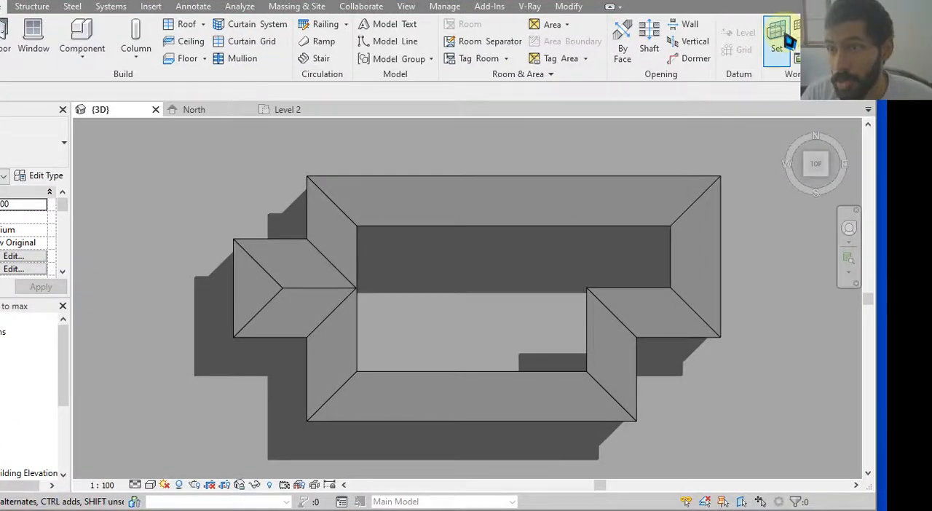
Set the work plane of the 3D view to Level 3.
{"action": "left_click", "coordinate": [779, 40]}
{"action": "left_click", "coordinate": [418, 250]}
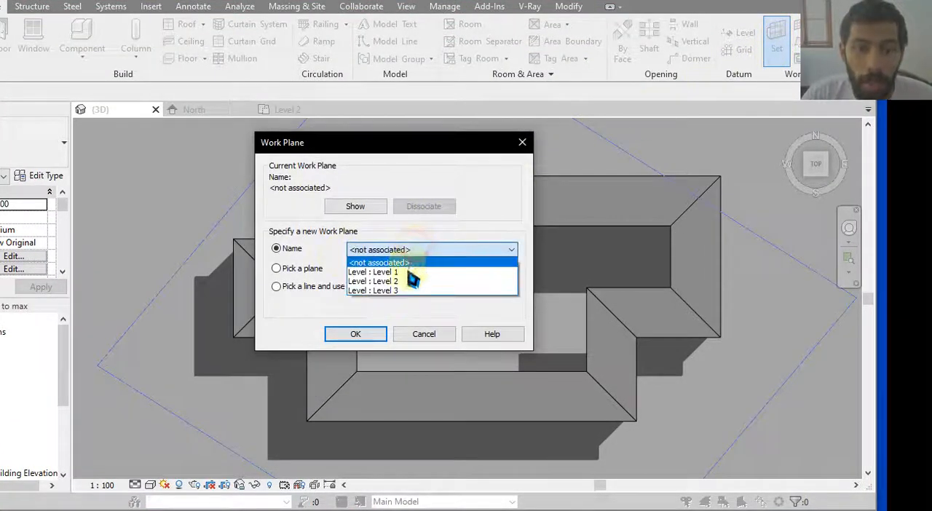
{"action": "left_click", "coordinate": [406, 291]}
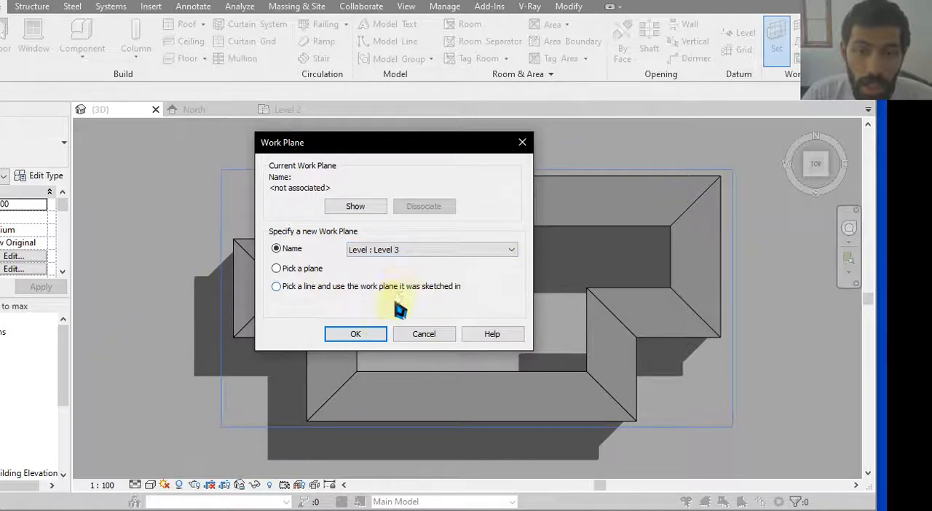
{"action": "left_click", "coordinate": [362, 333]}
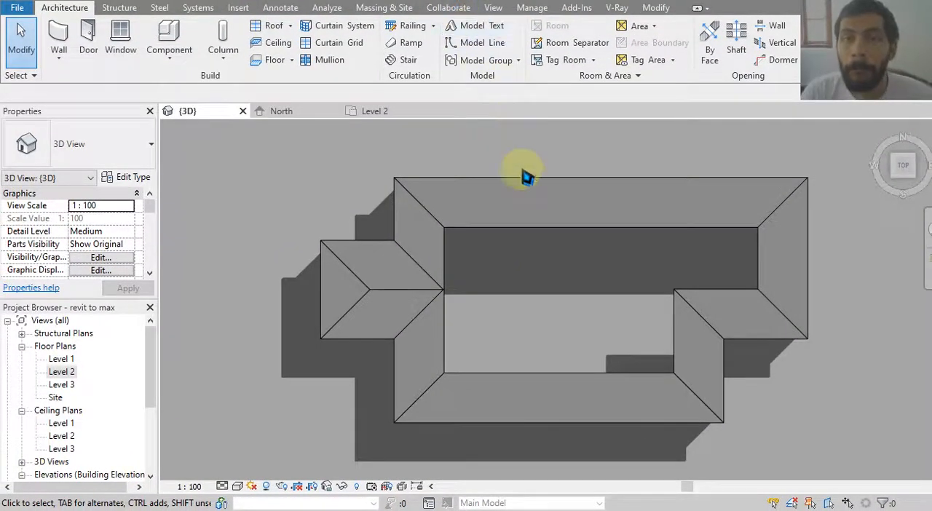
Start a second footprint roof on Level 3 with a 0 overhang and slope-defining boundary lines.
{"action": "left_click", "coordinate": [274, 27]}
{"action": "left_click_drag", "start_coordinate": [171, 95], "coordinate": [97, 95]}
{"action": "type", "text": "0"}
{"action": "middle_click_drag", "start_coordinate": [231, 148], "coordinate": [228, 166]}
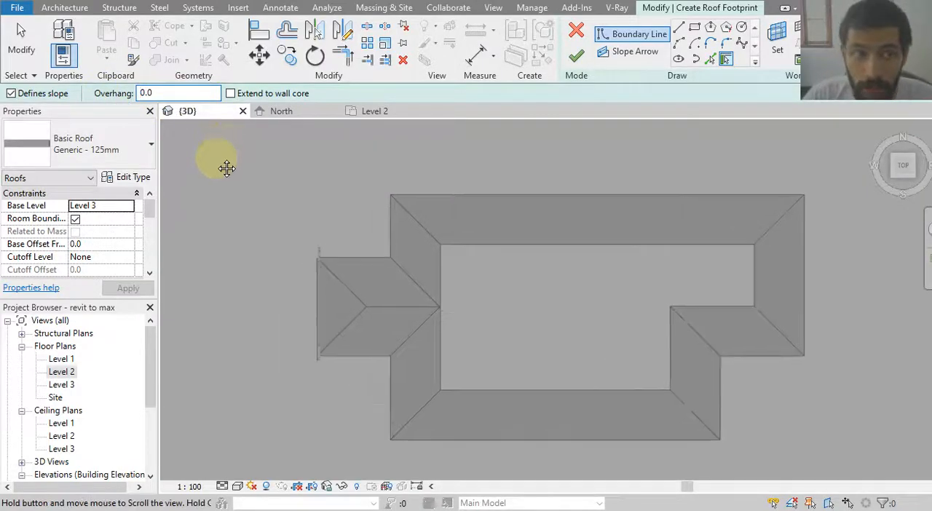
{"action": "left_click", "coordinate": [45, 97]}
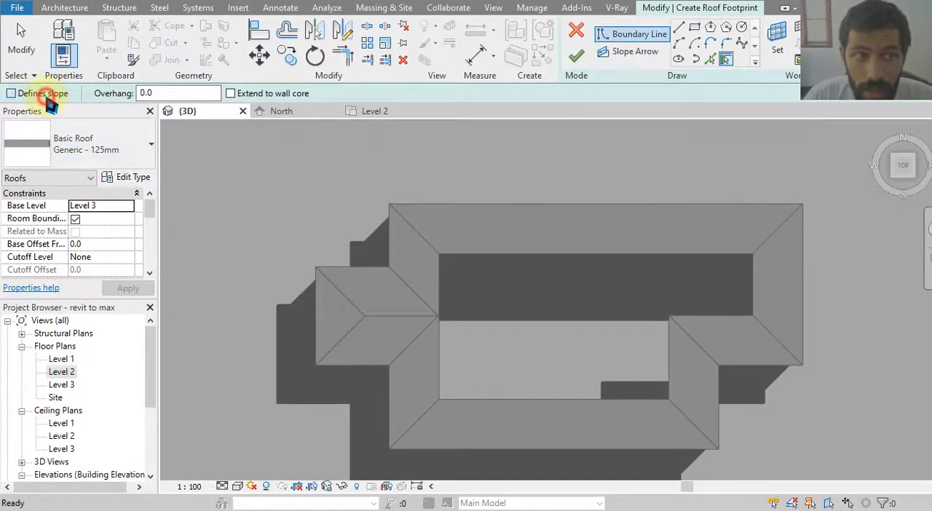
{"action": "left_click", "coordinate": [47, 100]}
{"action": "middle_click_drag", "start_coordinate": [233, 209], "coordinate": [233, 187]}
{"action": "scroll", "coordinate": [125, 226], "scroll_direction": "down", "scroll_amount": 5}
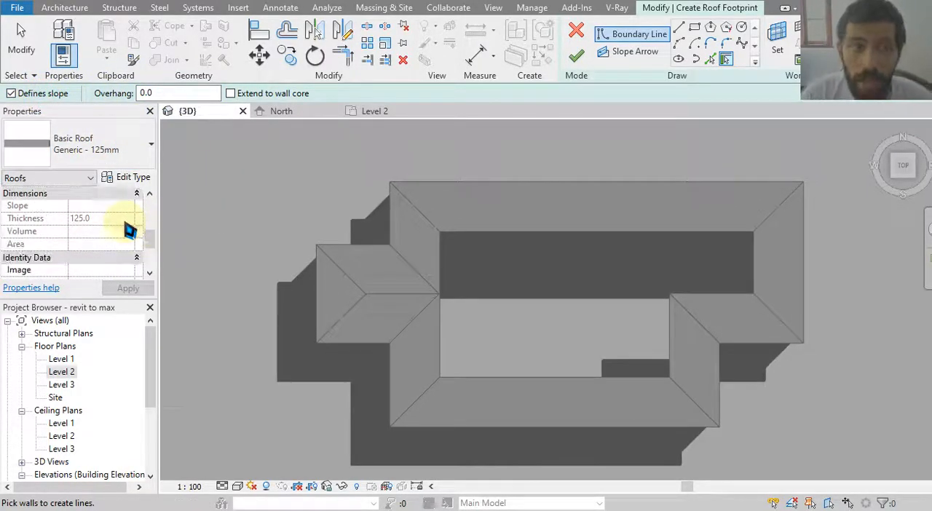
{"action": "middle_click_drag", "start_coordinate": [450, 267], "coordinate": [449, 263]}
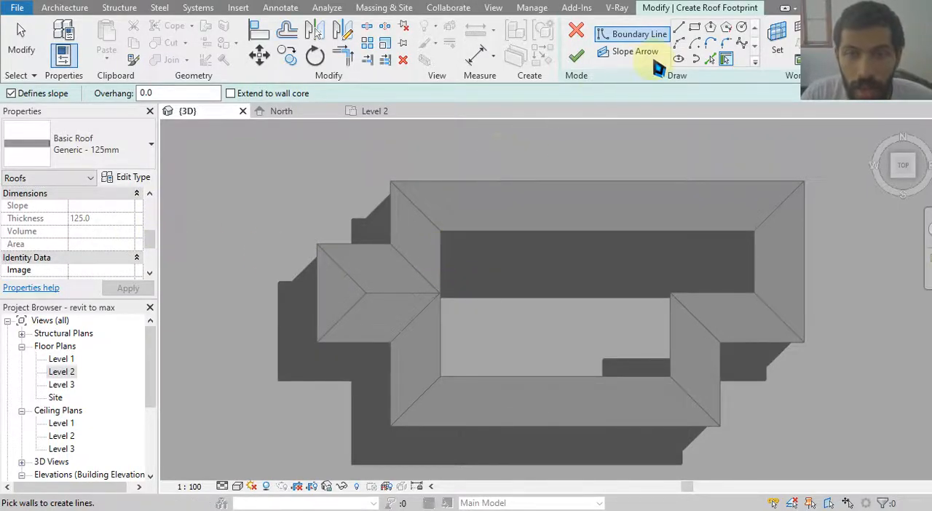
Create the new roof's boundary by picking the six inner edges of the lower roof's opening.
{"action": "left_click", "coordinate": [710, 59]}
{"action": "left_click", "coordinate": [441, 248]}
{"action": "left_click", "coordinate": [512, 234]}
{"action": "left_click", "coordinate": [744, 253]}
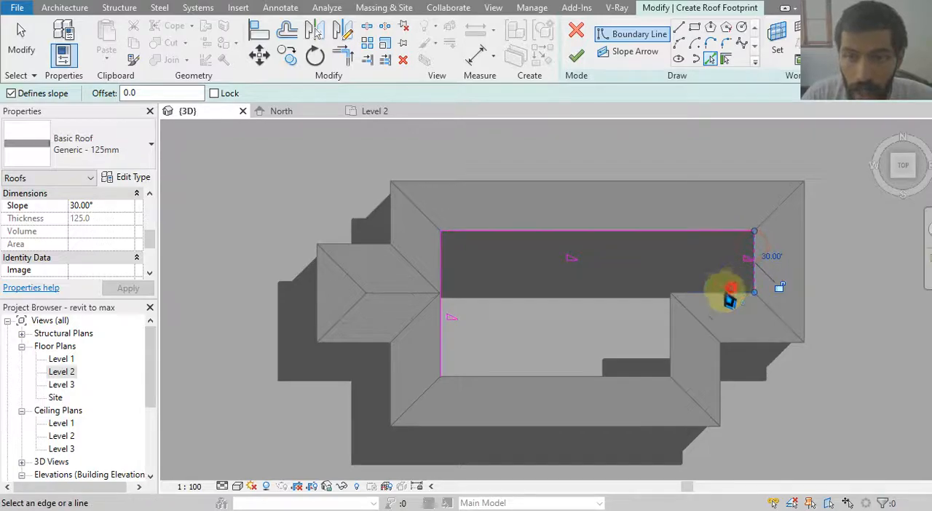
{"action": "left_click", "coordinate": [676, 294]}
{"action": "left_click", "coordinate": [670, 316]}
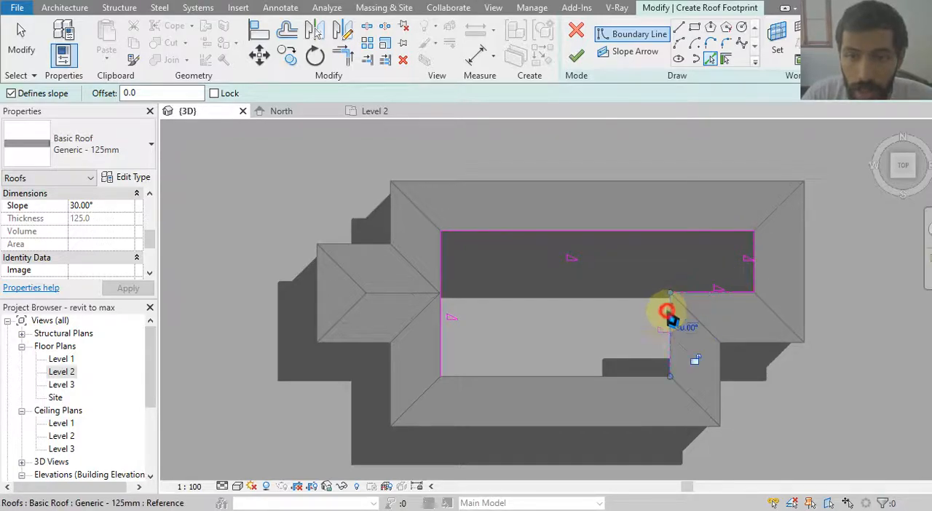
{"action": "left_click", "coordinate": [606, 377]}
{"action": "middle_click_drag", "start_coordinate": [571, 324], "coordinate": [565, 324]}
{"action": "key", "text": "Escape"}
{"action": "key", "text": "Escape"}
Set the slope of all six boundary lines of the new roof to -30° and finish the footprint.
{"action": "mouse_move", "coordinate": [388, 197]}
{"action": "left_mouse_down"}
{"action": "mouse_move", "coordinate": [664, 395]}
{"action": "mouse_move", "coordinate": [765, 439]}
{"action": "left_mouse_up"}
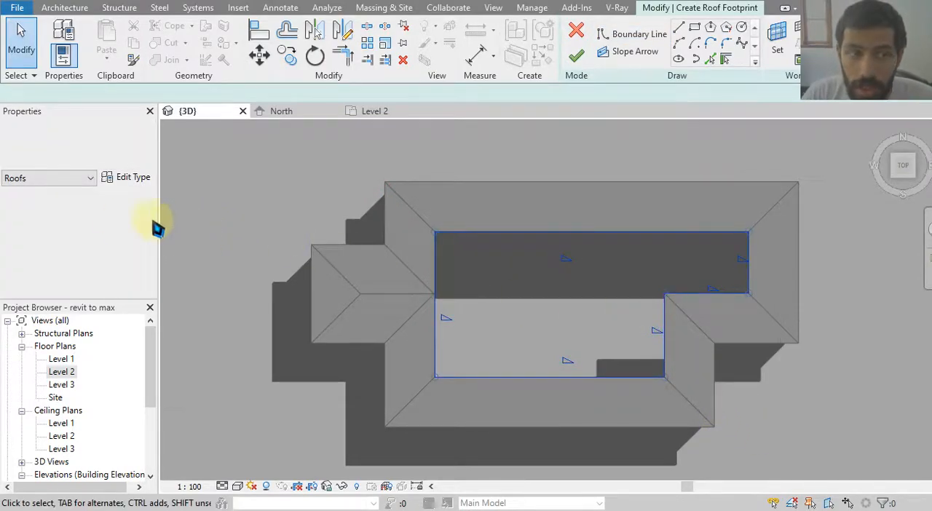
{"action": "left_click", "coordinate": [117, 245]}
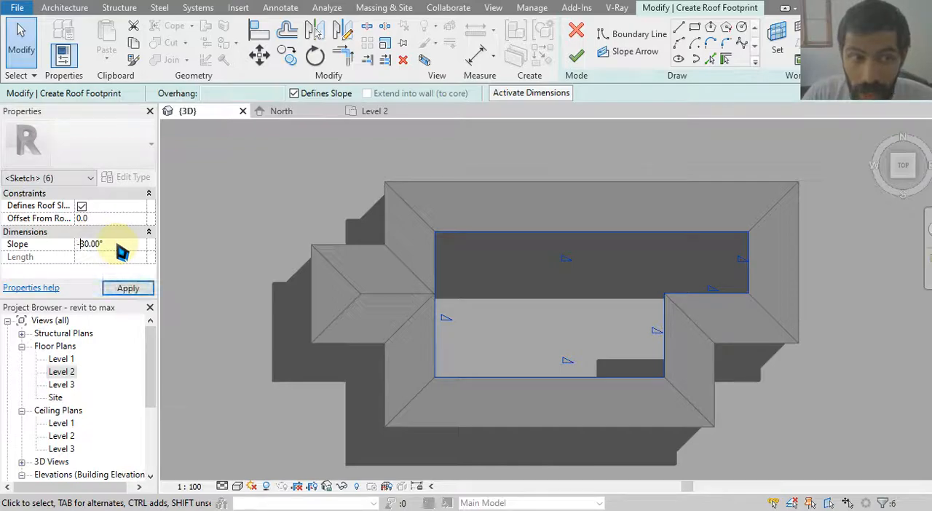
{"action": "middle_click_drag", "start_coordinate": [500, 296], "coordinate": [474, 297]}
{"action": "left_click", "coordinate": [473, 297]}
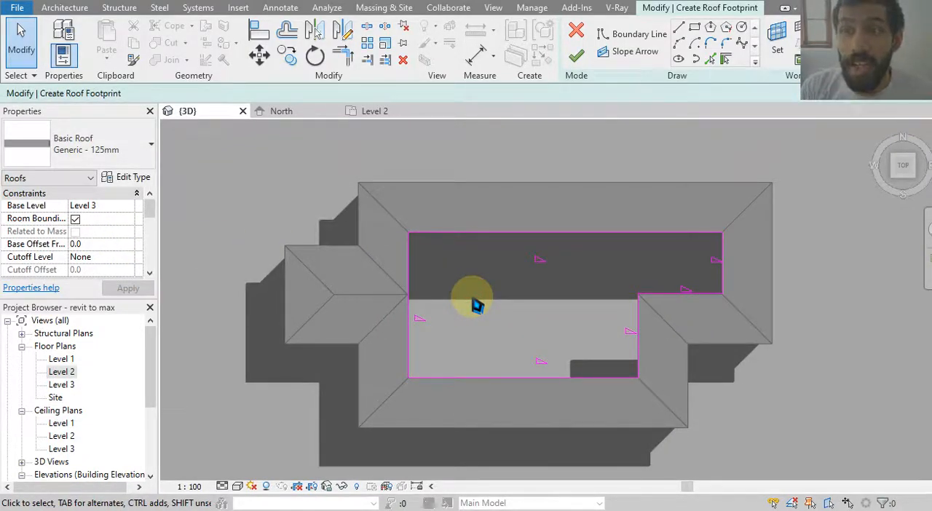
{"action": "left_click", "coordinate": [576, 57]}
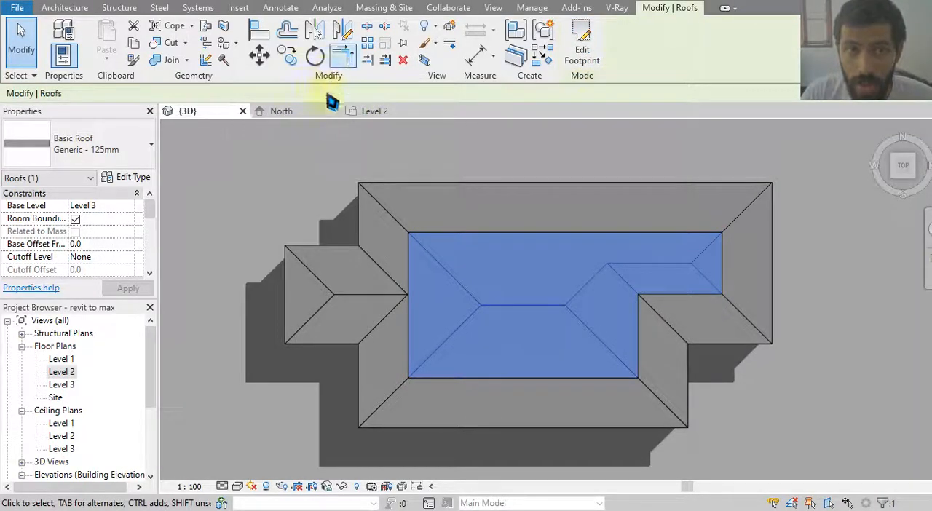
Examine the inward-sloping upper roof and its junction with the lower roof from several 3D angles.
{"action": "middle_click_drag", "start_coordinate": [477, 313], "coordinate": [561, 173], "text": "shift"}
{"action": "left_click", "coordinate": [354, 193]}
{"action": "middle_click_drag", "start_coordinate": [353, 193], "coordinate": [461, 258], "text": "shift"}
{"action": "middle_click_drag", "start_coordinate": [478, 191], "coordinate": [479, 335], "text": "shift"}
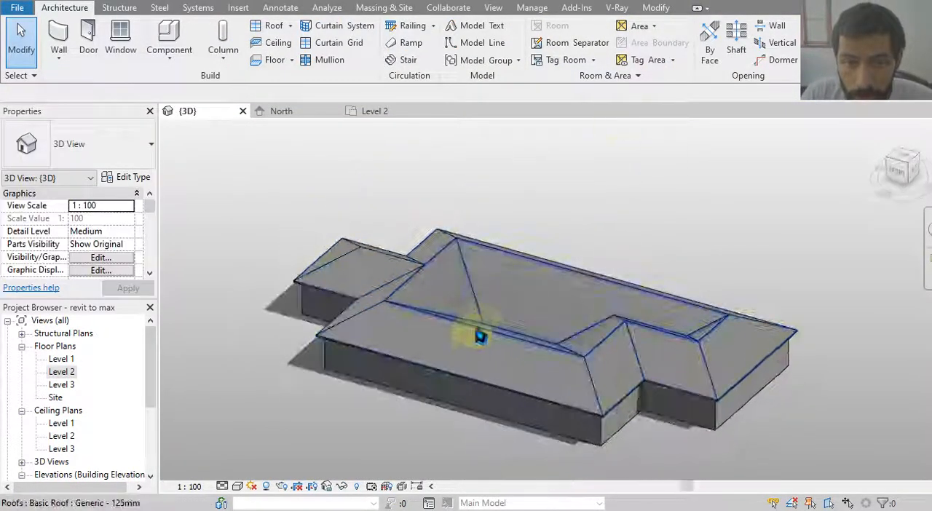
{"action": "scroll", "coordinate": [479, 336], "scroll_direction": "up", "scroll_amount": 3}
{"action": "middle_click_drag", "start_coordinate": [503, 265], "coordinate": [551, 346], "text": "shift"}
{"action": "middle_click_drag", "start_coordinate": [551, 346], "coordinate": [526, 318]}
{"action": "scroll", "coordinate": [525, 317], "scroll_direction": "down", "scroll_amount": 4}
{"action": "middle_click_drag", "start_coordinate": [604, 315], "coordinate": [549, 311], "text": "shift"}
{"action": "scroll", "coordinate": [588, 266], "scroll_direction": "up", "scroll_amount": 3}
{"action": "middle_click_drag", "start_coordinate": [634, 235], "coordinate": [597, 255]}
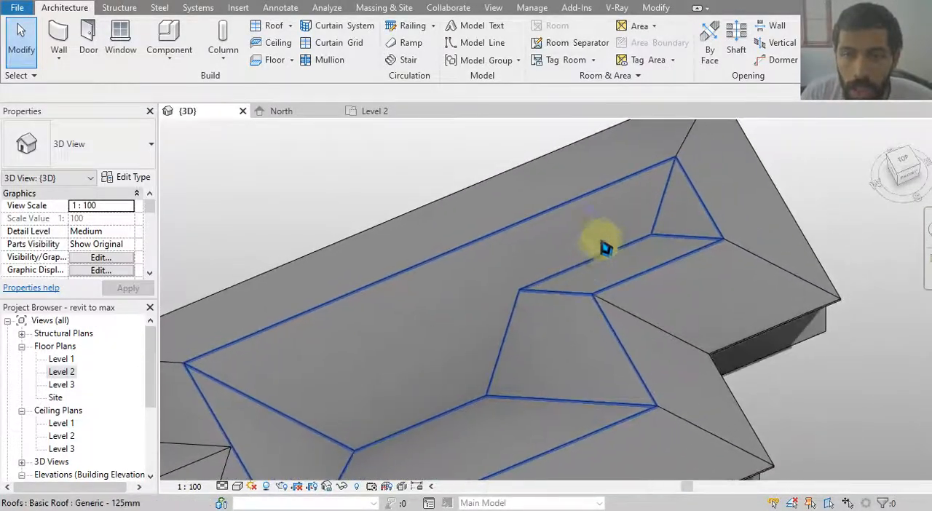
Edit the upper roof's footprint and trim its long north edge to a corner with the inner east edge.
{"action": "left_click", "coordinate": [633, 233]}
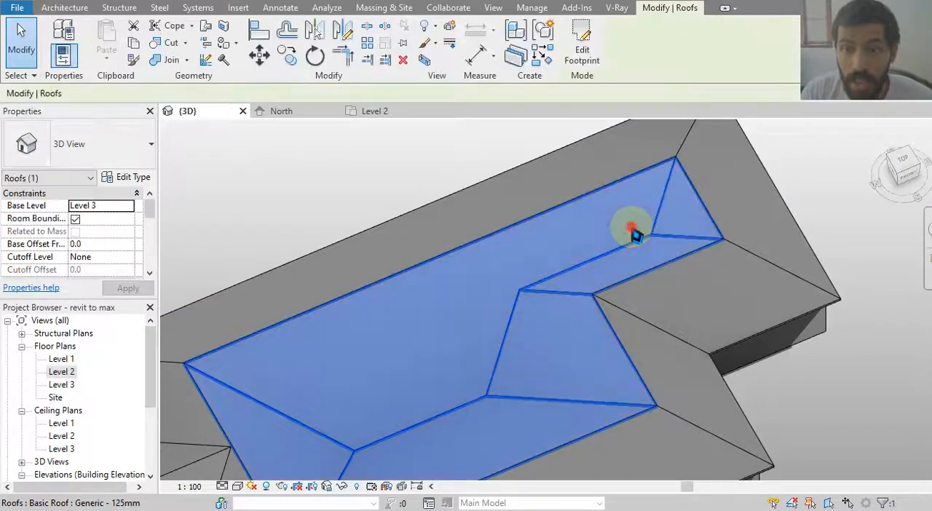
{"action": "double_click", "coordinate": [633, 233]}
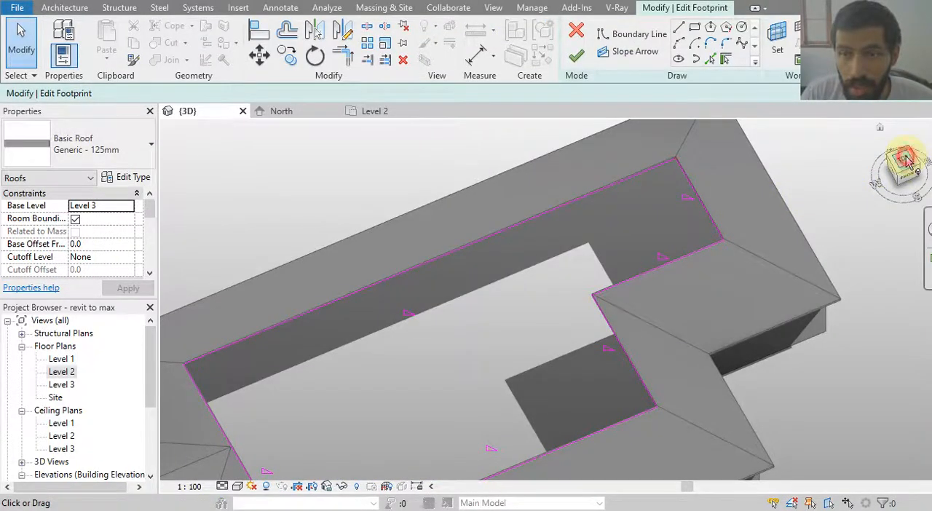
{"action": "left_click", "coordinate": [905, 159]}
{"action": "scroll", "coordinate": [555, 333], "scroll_direction": "up", "scroll_amount": 4}
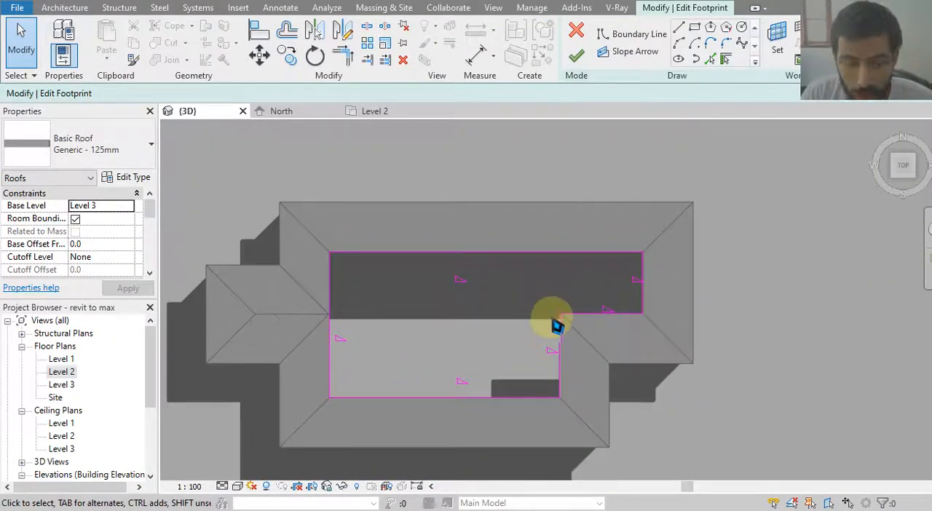
{"action": "left_click", "coordinate": [343, 54]}
{"action": "left_click", "coordinate": [514, 255]}
{"action": "left_click", "coordinate": [559, 332]}
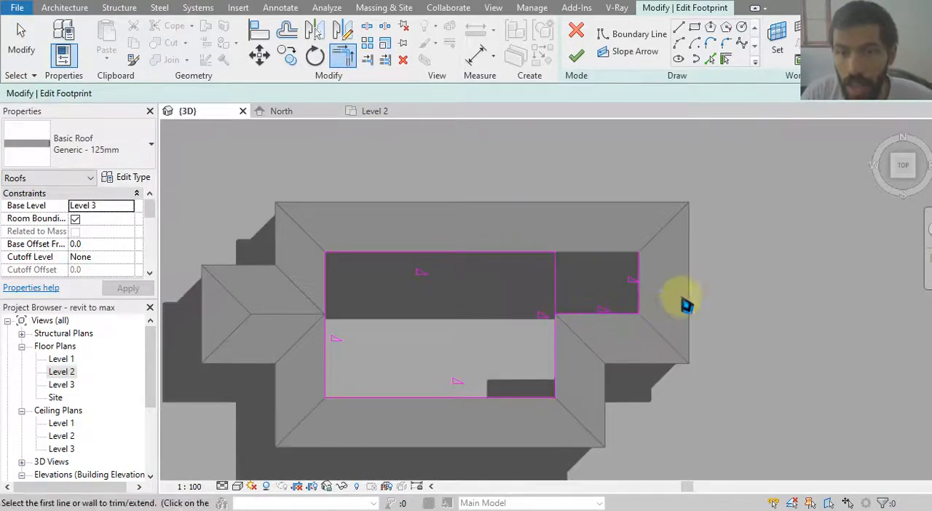
Delete the leftover boundary lines around the small east bay and finish the upper roof as a rectangle.
{"action": "key", "text": "Escape"}
{"action": "left_click", "coordinate": [618, 308]}
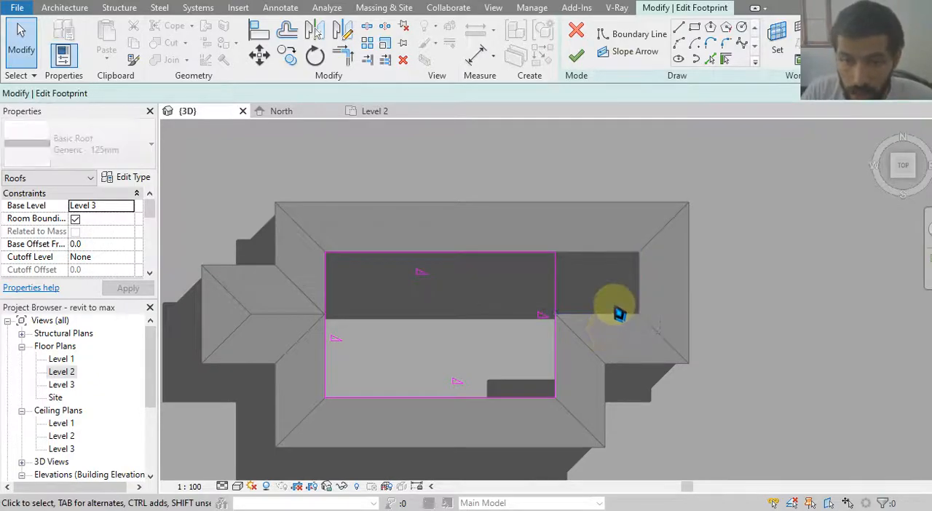
{"action": "key", "text": "Delete"}
{"action": "left_click", "coordinate": [580, 58]}
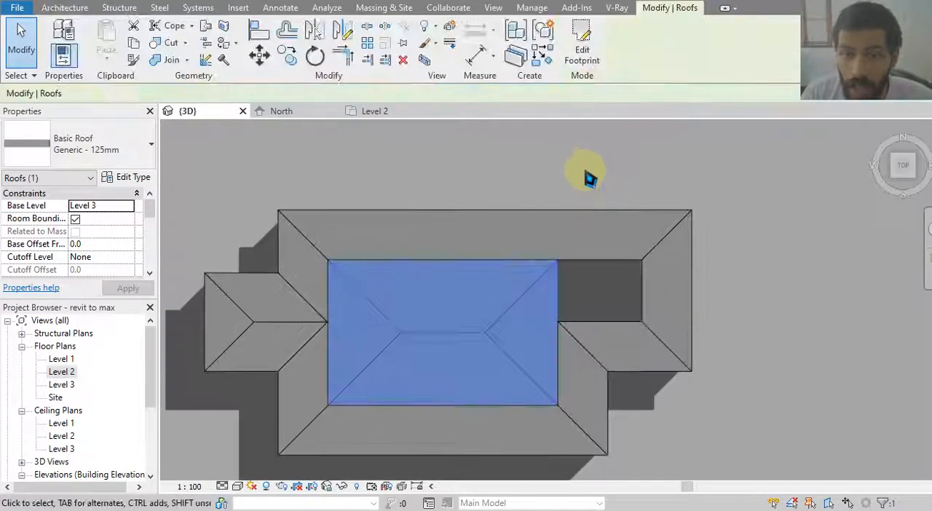
{"action": "left_click", "coordinate": [584, 172]}
{"action": "middle_click_drag", "start_coordinate": [435, 249], "coordinate": [395, 100], "text": "shift"}
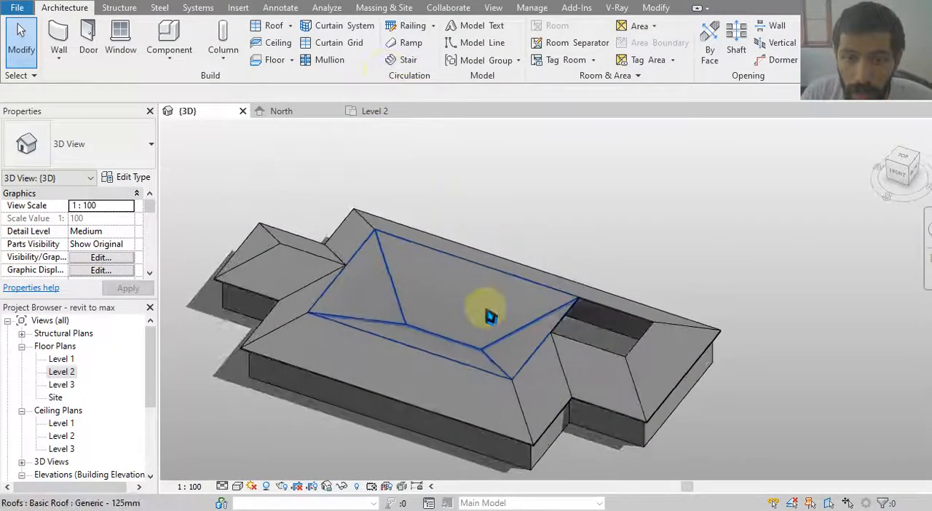
{"action": "scroll", "coordinate": [728, 364], "scroll_direction": "up", "scroll_amount": 3}
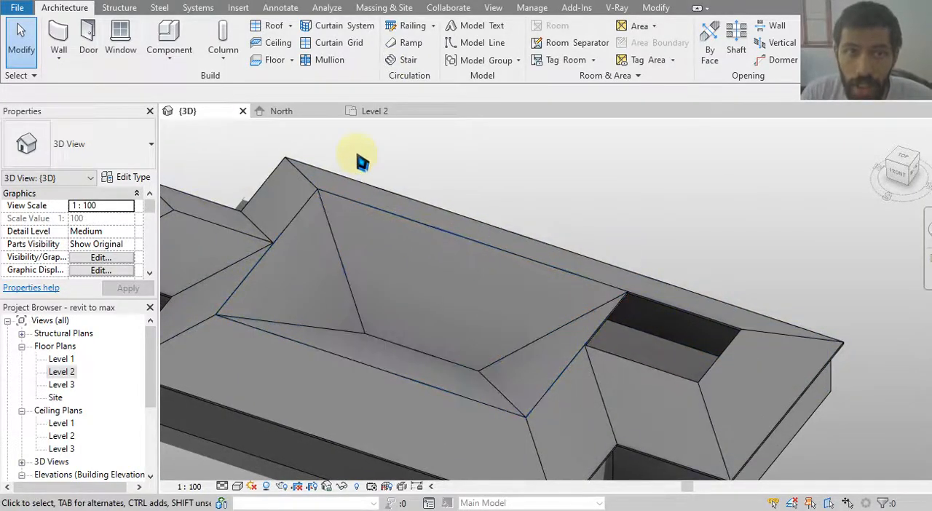
Start another Level 3 footprint roof and draw a slope-defining rectangle, 8000 mm wide, over the remaining opening.
{"action": "left_click", "coordinate": [905, 167]}
{"action": "scroll", "coordinate": [583, 337], "scroll_direction": "up", "scroll_amount": 5}
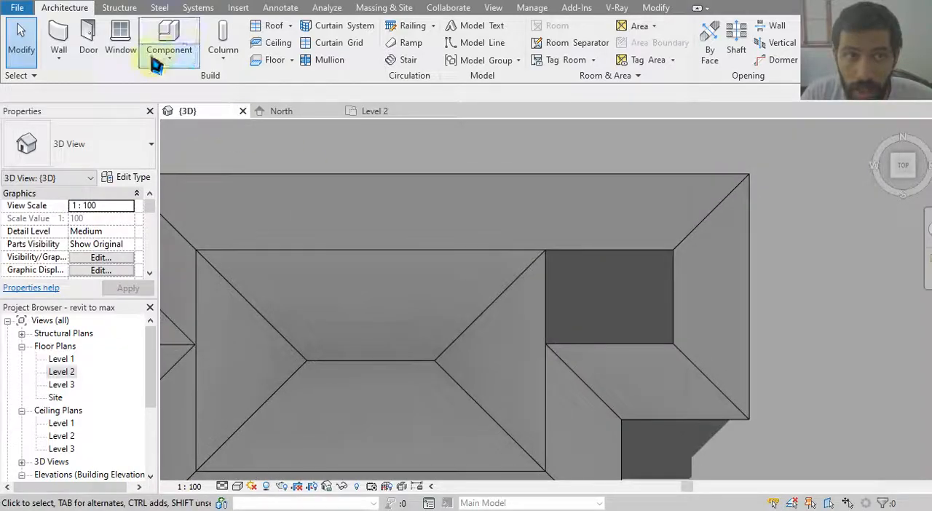
{"action": "left_click", "coordinate": [271, 26]}
{"action": "double_click", "coordinate": [165, 94]}
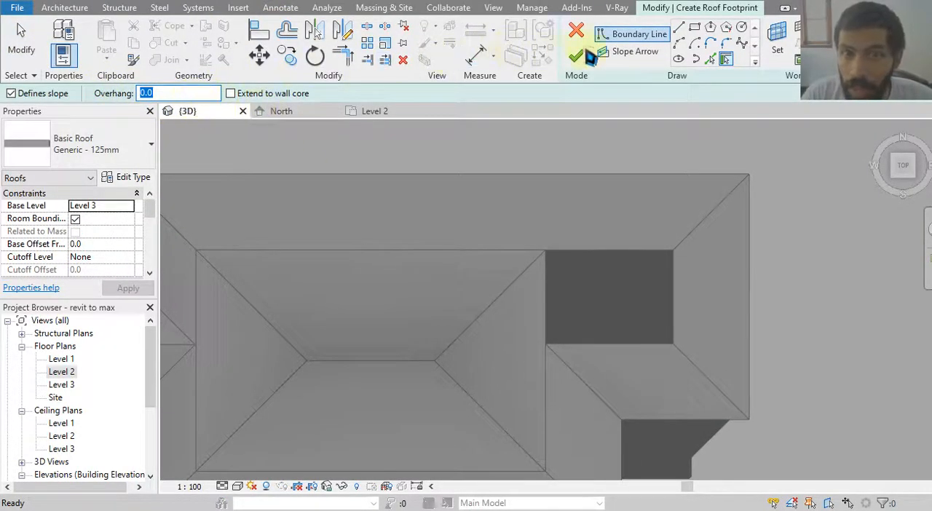
{"action": "left_click", "coordinate": [694, 27]}
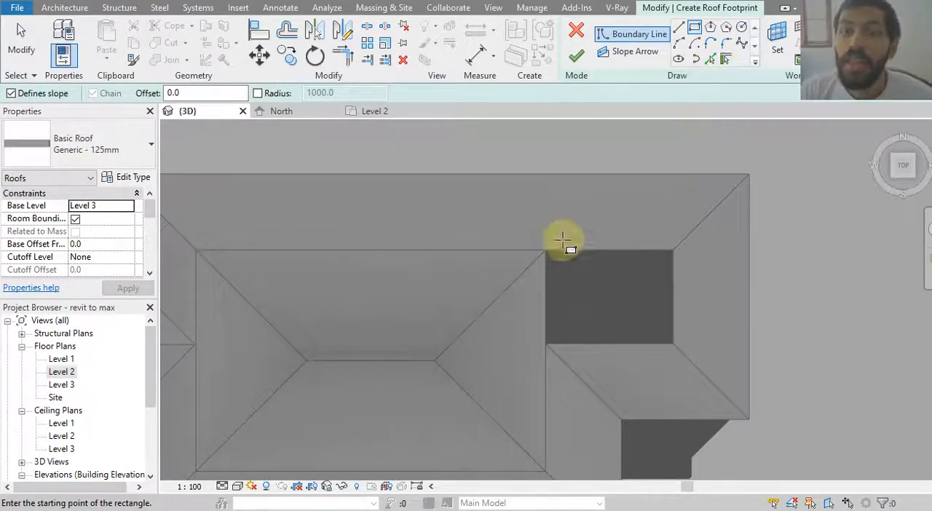
{"action": "left_click", "coordinate": [545, 251]}
{"action": "left_click", "coordinate": [673, 337]}
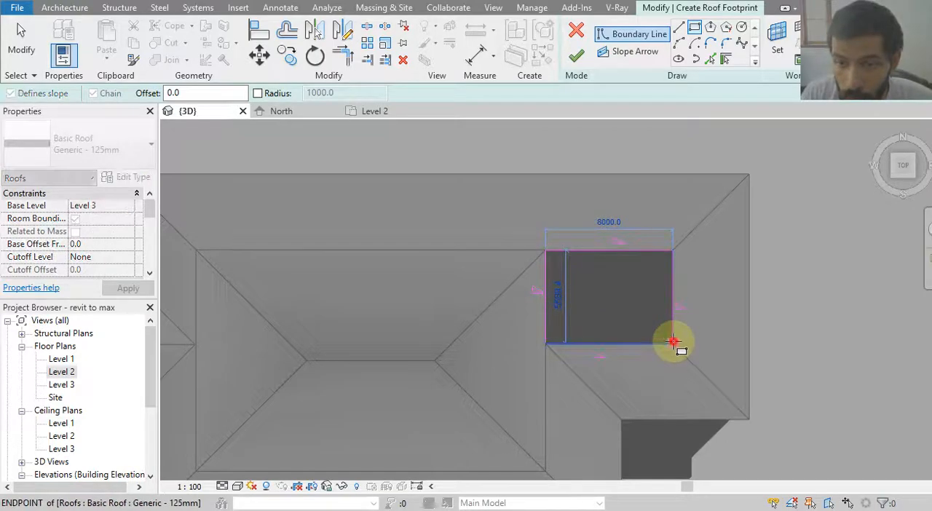
Finish the small footprint roof over the east bay from its rectangular boundary.
{"action": "key", "text": "Escape"}
{"action": "mouse_move", "coordinate": [520, 220]}
{"action": "left_mouse_down"}
{"action": "mouse_move", "coordinate": [603, 308]}
{"action": "mouse_move", "coordinate": [736, 385]}
{"action": "left_mouse_up"}
{"action": "left_click", "coordinate": [464, 151]}
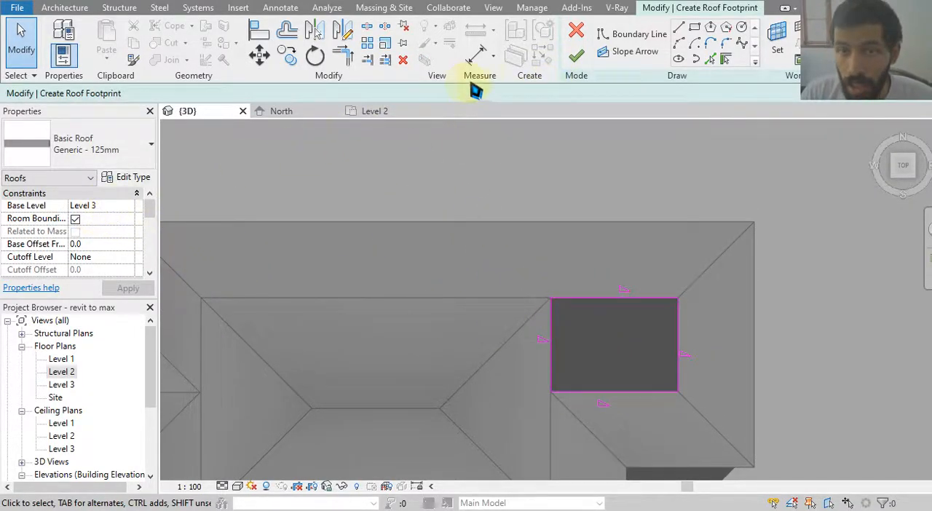
{"action": "left_click", "coordinate": [596, 60]}
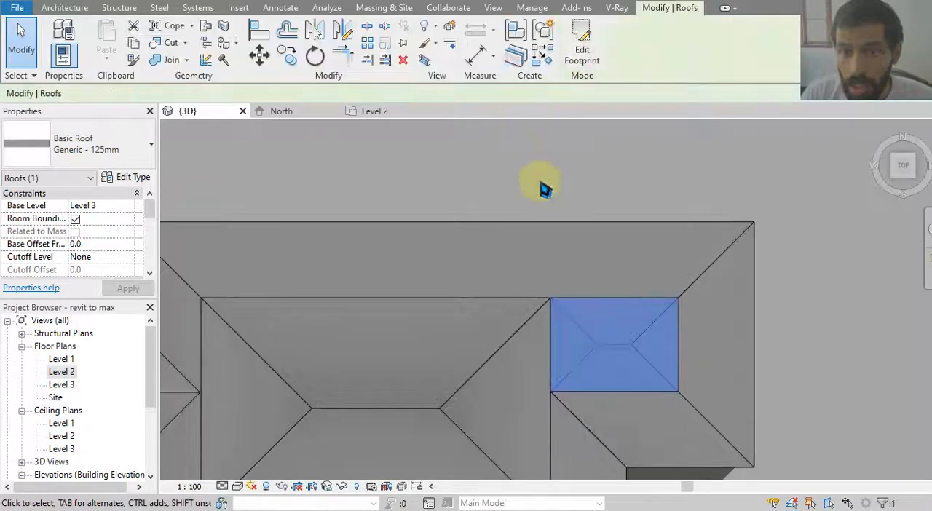
{"action": "left_click", "coordinate": [538, 179]}
{"action": "middle_click_drag", "start_coordinate": [329, 172], "coordinate": [557, 200], "text": "shift"}
{"action": "middle_click_drag", "start_coordinate": [605, 366], "coordinate": [600, 353]}
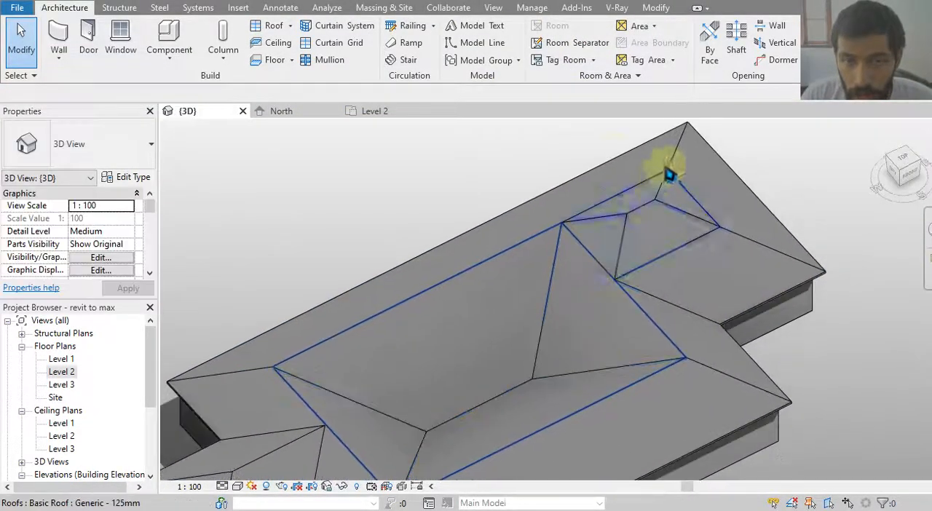
Cut a vertical opening in the large inverted roof with a rectangle about 5760 mm deep around its central valley line.
{"action": "left_click", "coordinate": [907, 162]}
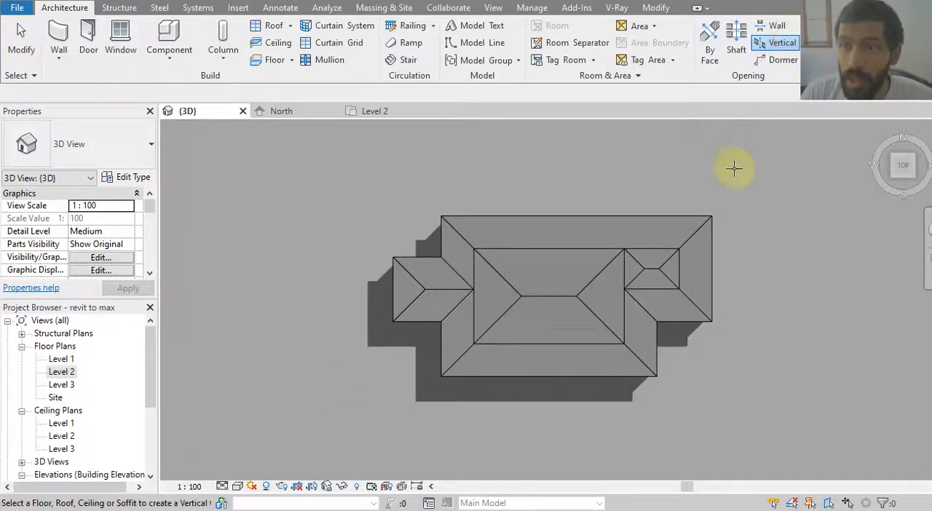
{"action": "left_click", "coordinate": [567, 301]}
{"action": "scroll", "coordinate": [552, 316], "scroll_direction": "up", "scroll_amount": 2}
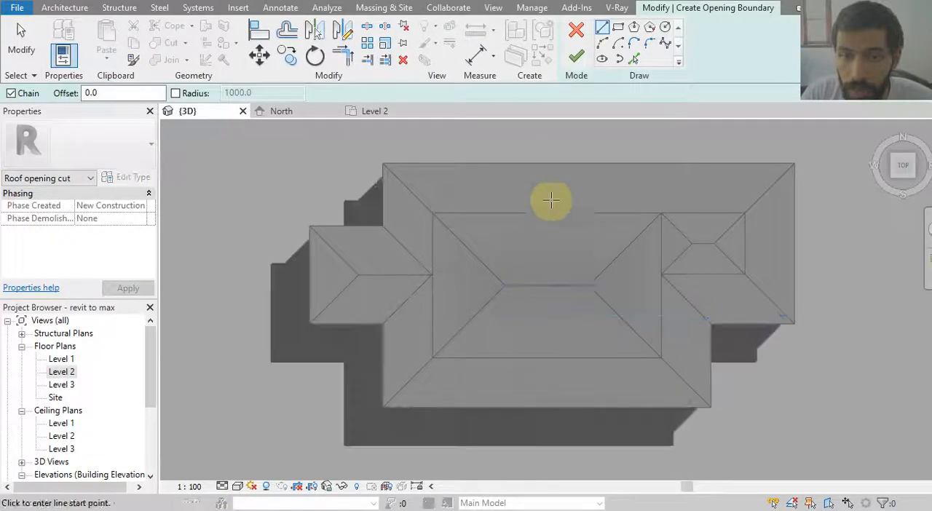
{"action": "left_click", "coordinate": [617, 27]}
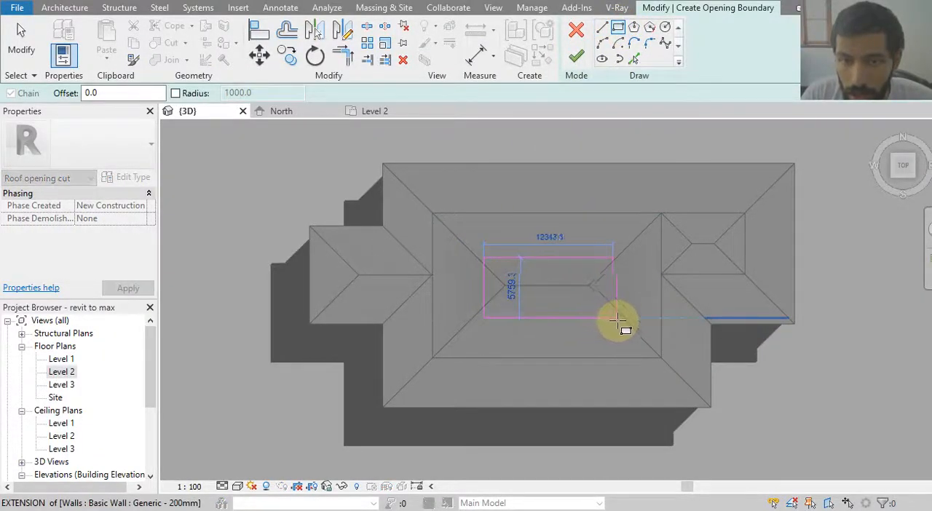
{"action": "left_click", "coordinate": [621, 318]}
{"action": "left_click", "coordinate": [577, 57]}
{"action": "key", "text": "Escape"}
{"action": "middle_click_drag", "start_coordinate": [620, 250], "coordinate": [547, 139], "text": "shift"}
{"action": "scroll", "coordinate": [509, 339], "scroll_direction": "up", "scroll_amount": 6}
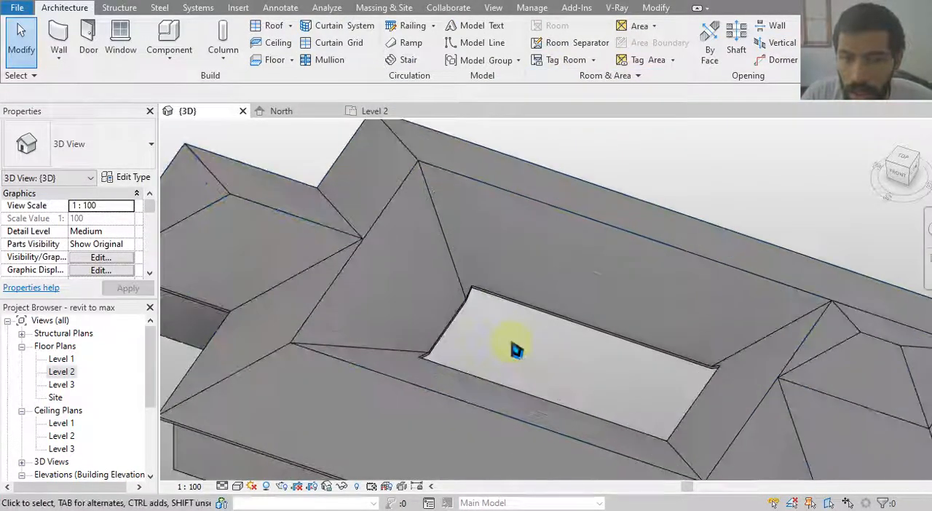
{"action": "scroll", "coordinate": [504, 327], "scroll_direction": "down", "scroll_amount": 3}
{"action": "middle_click_drag", "start_coordinate": [503, 328], "coordinate": [418, 384], "text": "shift"}
{"action": "scroll", "coordinate": [422, 392], "scroll_direction": "up", "scroll_amount": 4}
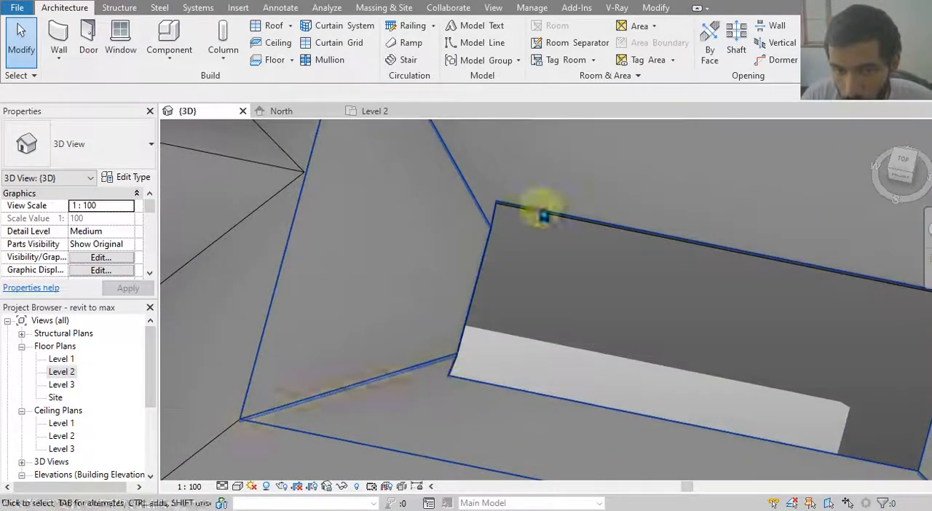
Edit the opening's boundary and move the west end of its north line to the roof's valley line.
{"action": "left_click", "coordinate": [909, 169]}
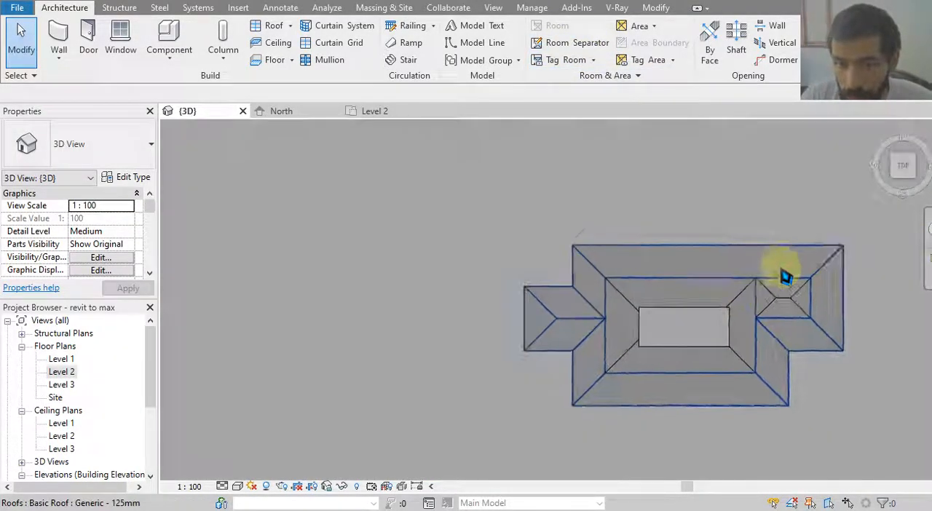
{"action": "double_click", "coordinate": [539, 297]}
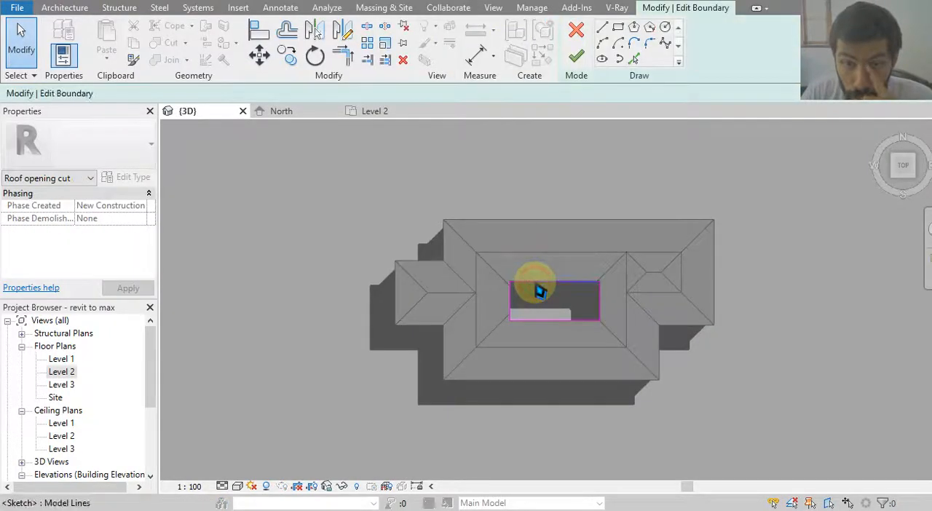
{"action": "scroll", "coordinate": [535, 300], "scroll_direction": "up", "scroll_amount": 3}
{"action": "scroll", "coordinate": [525, 312], "scroll_direction": "up", "scroll_amount": 1}
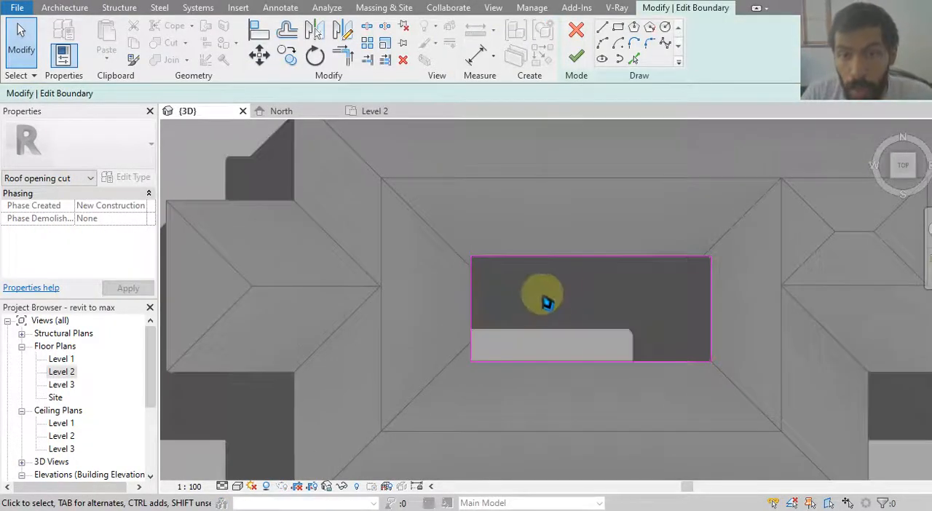
{"action": "left_click", "coordinate": [537, 258]}
{"action": "scroll", "coordinate": [485, 267], "scroll_direction": "up", "scroll_amount": 4}
{"action": "left_click_drag", "start_coordinate": [460, 247], "coordinate": [458, 286]}
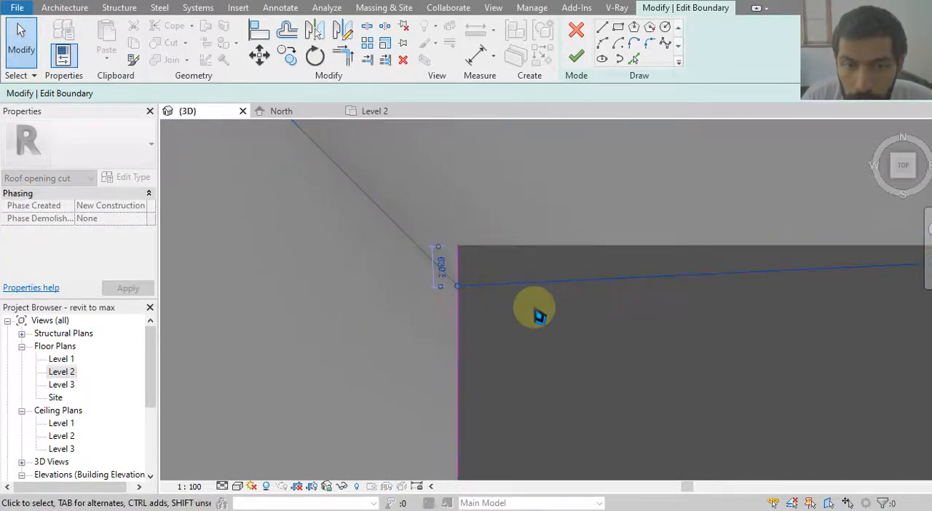
{"action": "left_click", "coordinate": [538, 314]}
Try to shorten the opening's west boundary line so its north end meets the roof's valley line.
{"action": "left_click_drag", "start_coordinate": [457, 224], "coordinate": [457, 270]}
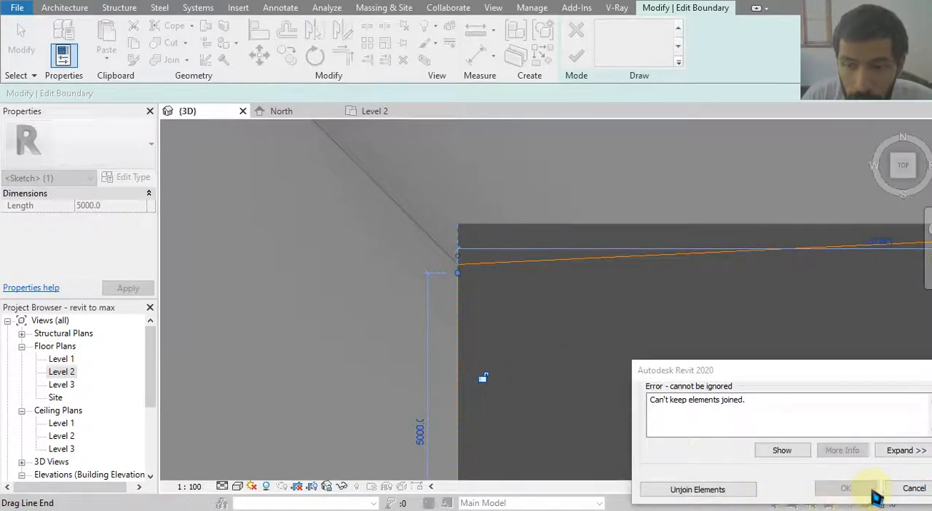
{"action": "left_click", "coordinate": [911, 488]}
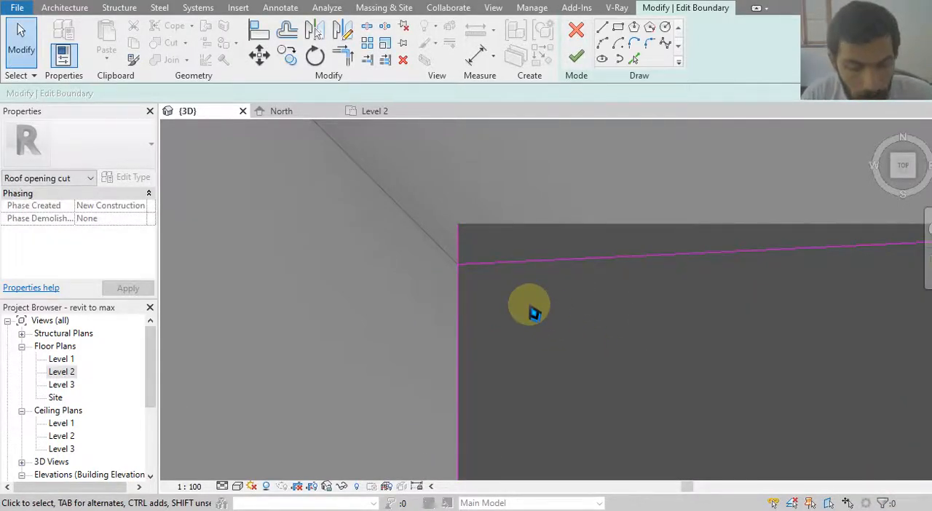
{"action": "scroll", "coordinate": [566, 333], "scroll_direction": "down", "scroll_amount": 4}
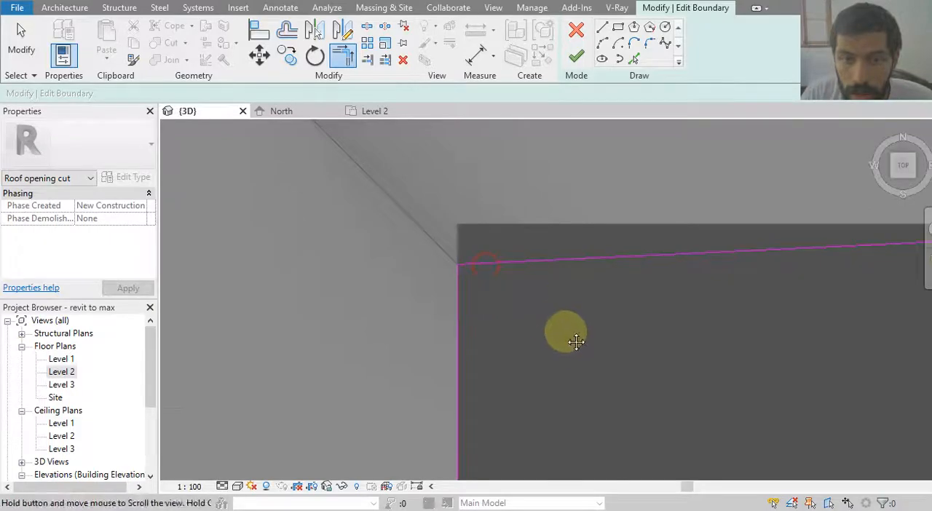
{"action": "key", "text": "t"}
{"action": "key", "text": "r"}
{"action": "scroll", "coordinate": [648, 263], "scroll_direction": "up", "scroll_amount": 2}
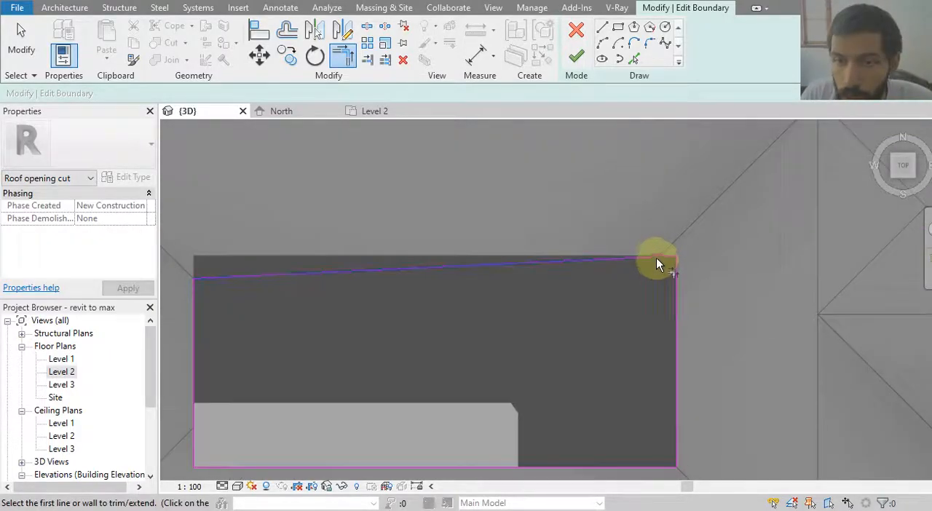
{"action": "scroll", "coordinate": [643, 252], "scroll_direction": "up", "scroll_amount": 2}
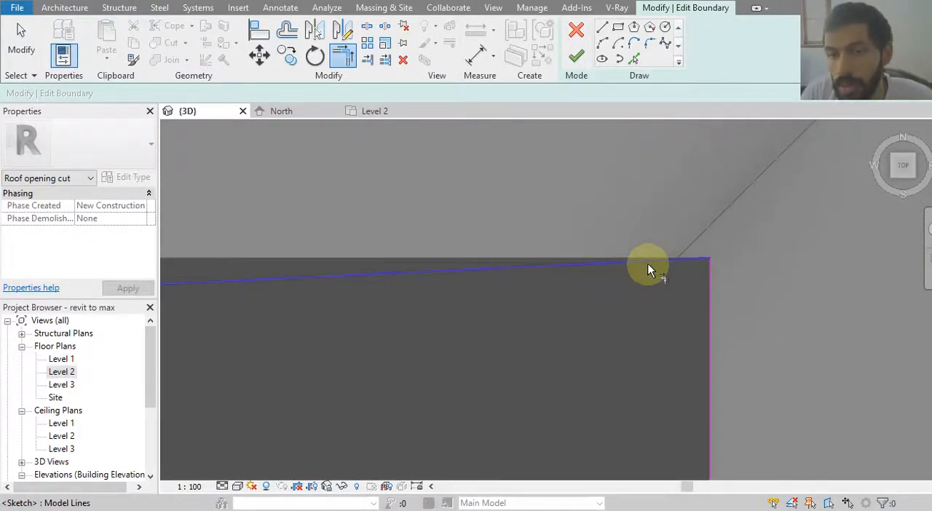
Pull in the east end of the opening's north line, level the line, and trim it with the east line into a corner.
{"action": "left_click", "coordinate": [647, 266]}
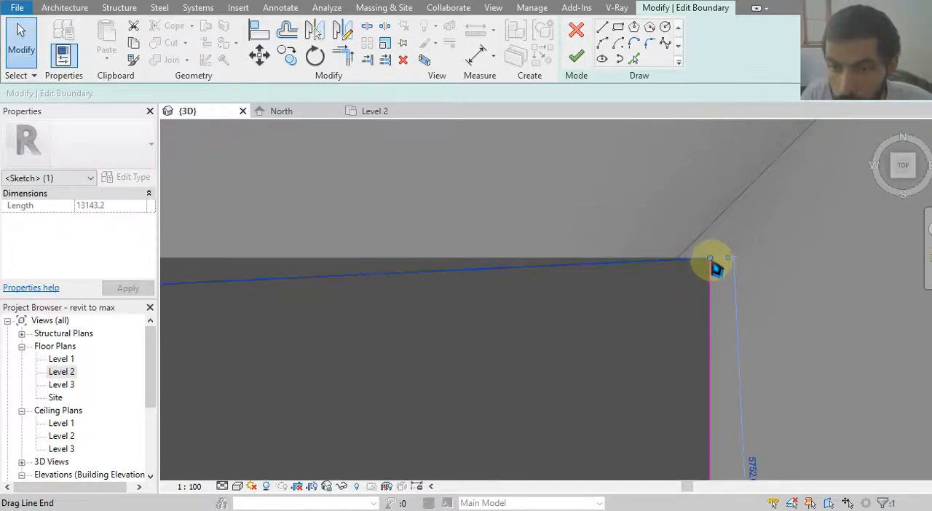
{"action": "mouse_move", "coordinate": [716, 266]}
{"action": "left_mouse_down"}
{"action": "mouse_move", "coordinate": [697, 257]}
{"action": "mouse_move", "coordinate": [638, 272]}
{"action": "mouse_move", "coordinate": [654, 294]}
{"action": "left_mouse_up"}
{"action": "left_click_drag", "start_coordinate": [602, 308], "coordinate": [604, 308]}
{"action": "middle_click_drag", "start_coordinate": [666, 341], "coordinate": [677, 307]}
{"action": "left_click", "coordinate": [648, 321]}
{"action": "key", "text": "t"}
{"action": "key", "text": "r"}
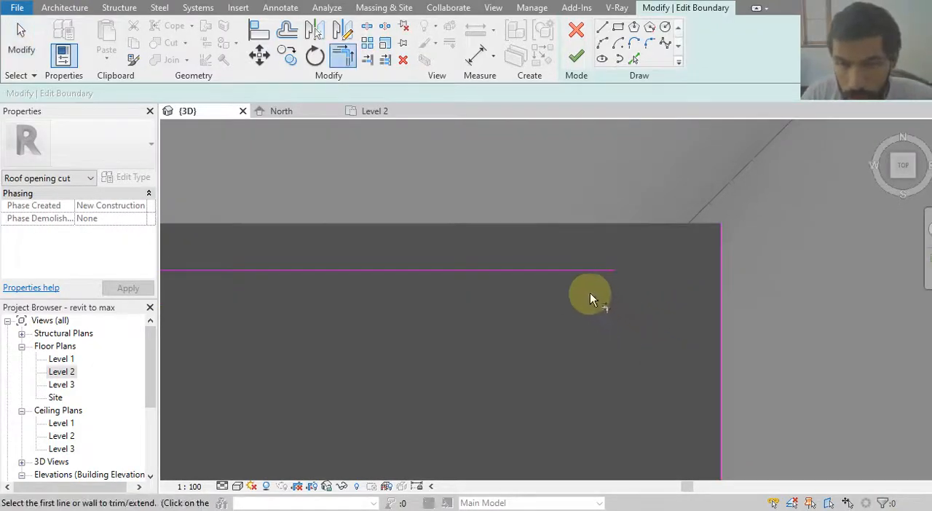
{"action": "left_click", "coordinate": [579, 272]}
{"action": "left_click", "coordinate": [719, 332]}
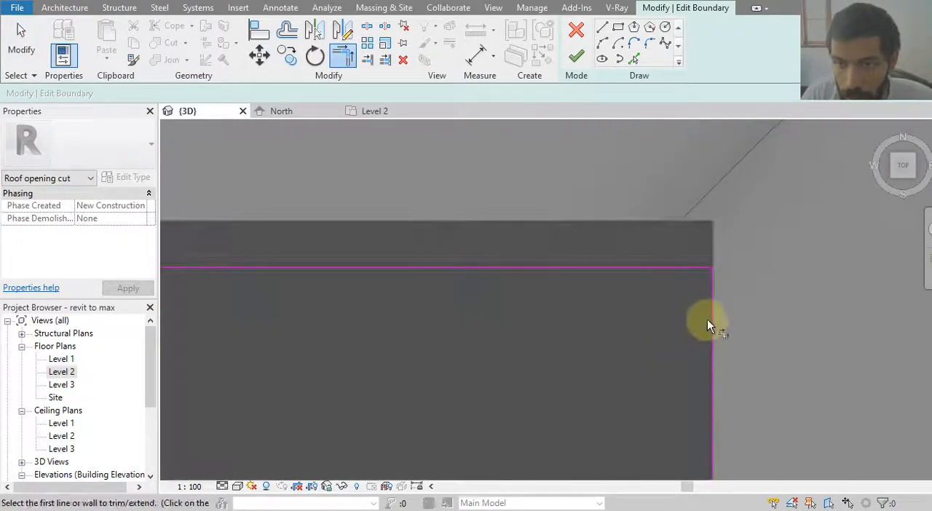
Move the opening's east boundary line inward toward the roof's valley line and finish the boundary edit.
{"action": "key", "text": "Escape"}
{"action": "left_click", "coordinate": [713, 328]}
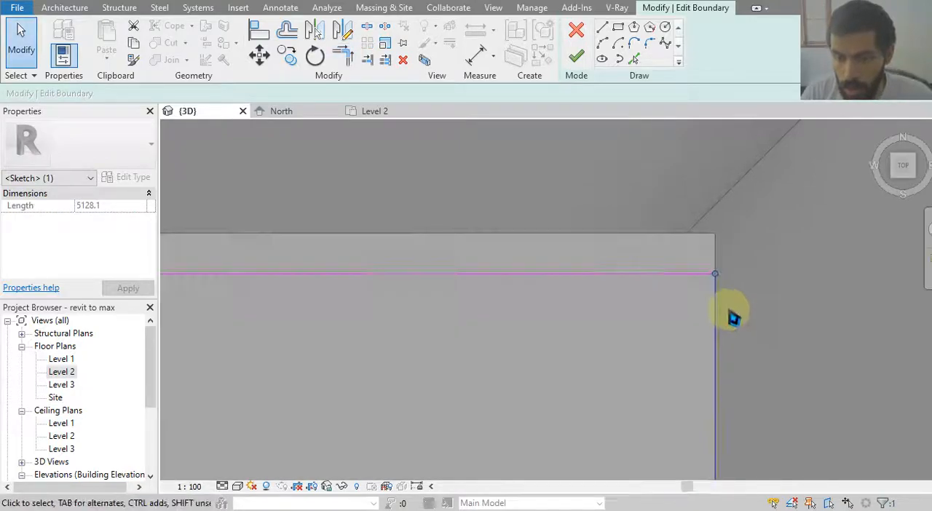
{"action": "scroll", "coordinate": [733, 318], "scroll_direction": "down", "scroll_amount": 2}
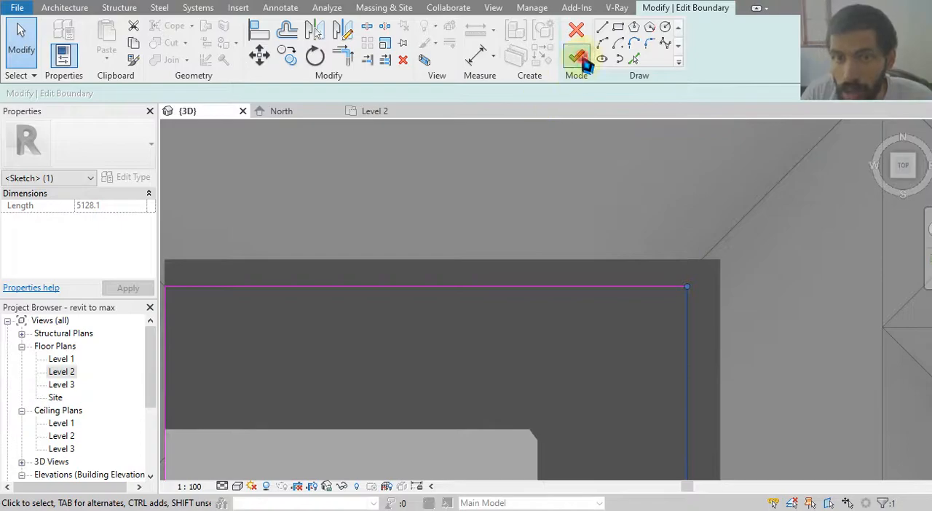
{"action": "left_click", "coordinate": [581, 57]}
Remove the misaligned vertical opening from the large inverted roof.
{"action": "middle_click_drag", "start_coordinate": [648, 193], "coordinate": [689, 135]}
{"action": "scroll", "coordinate": [710, 193], "scroll_direction": "down", "scroll_amount": 2}
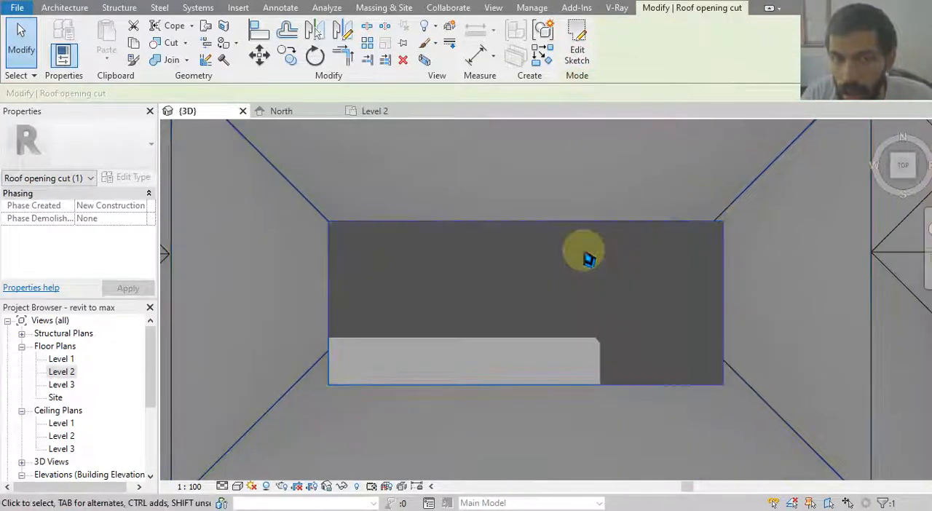
{"action": "key", "text": "Escape"}
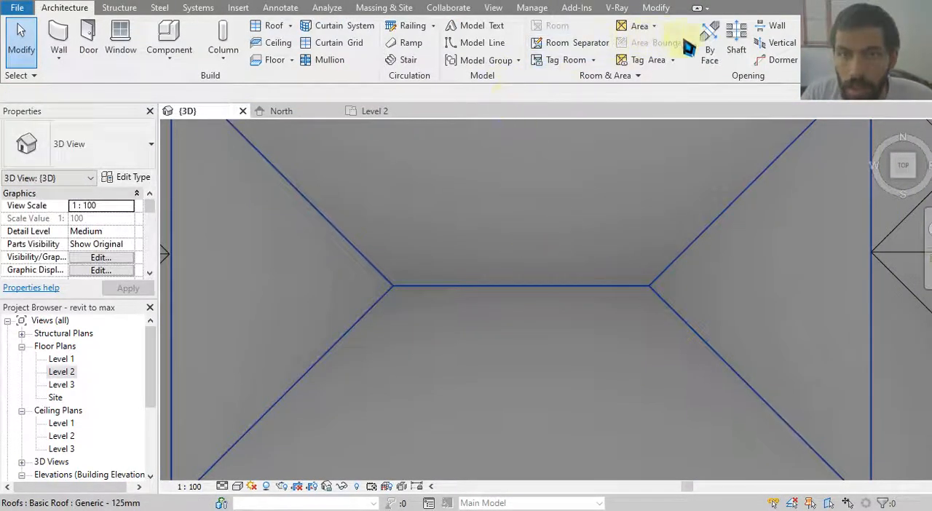
Cut a vertical opening in the large inverted roof with a rectangle about 13678 by 5678 mm, placing opposite corners on its valley lines.
{"action": "left_click", "coordinate": [722, 58]}
{"action": "left_click", "coordinate": [781, 43]}
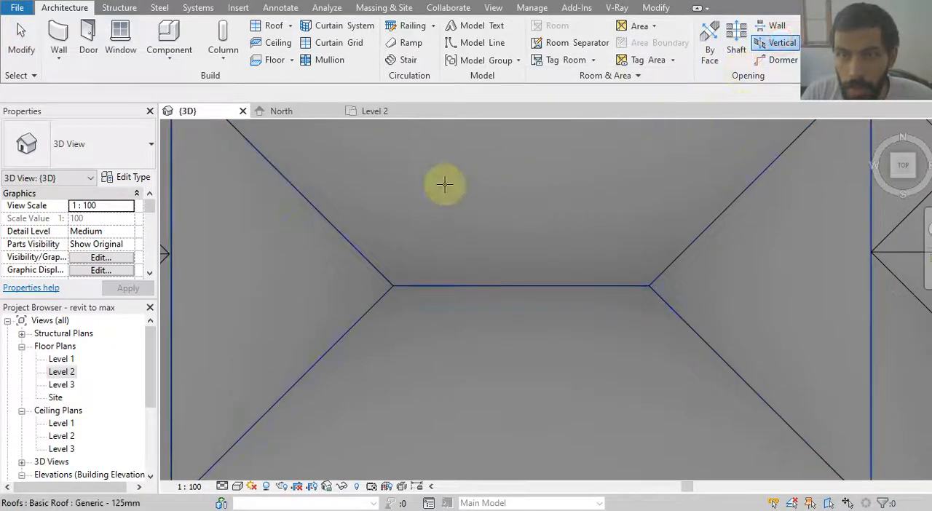
{"action": "left_click", "coordinate": [331, 219]}
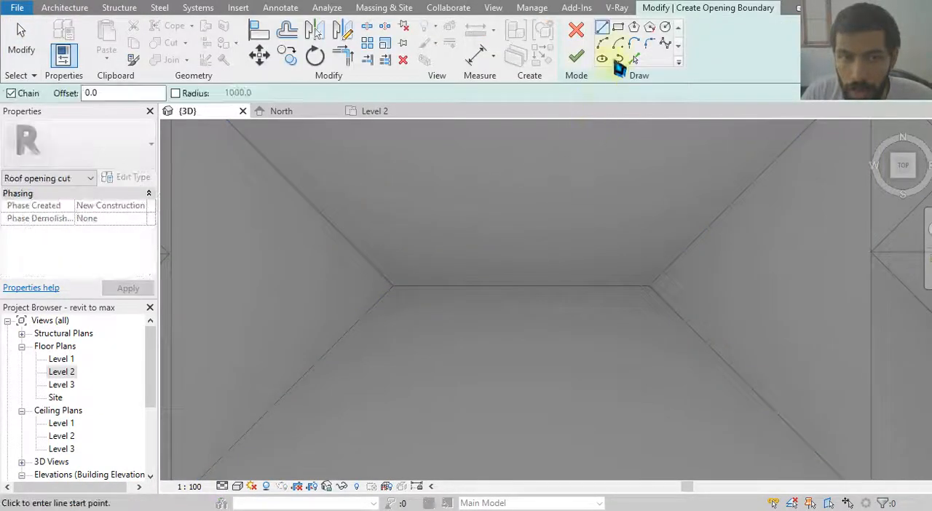
{"action": "left_click", "coordinate": [618, 27]}
{"action": "left_click", "coordinate": [309, 200]}
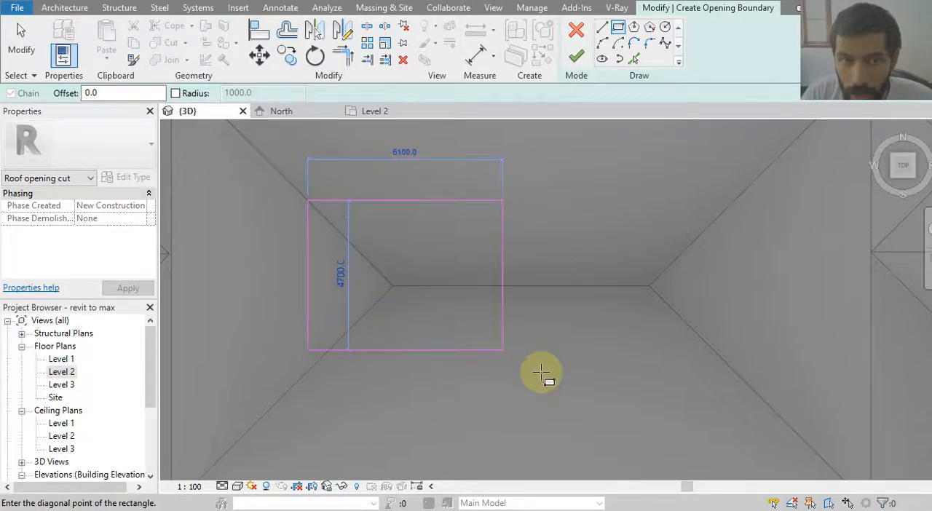
{"action": "left_click", "coordinate": [745, 382]}
{"action": "left_click", "coordinate": [575, 61]}
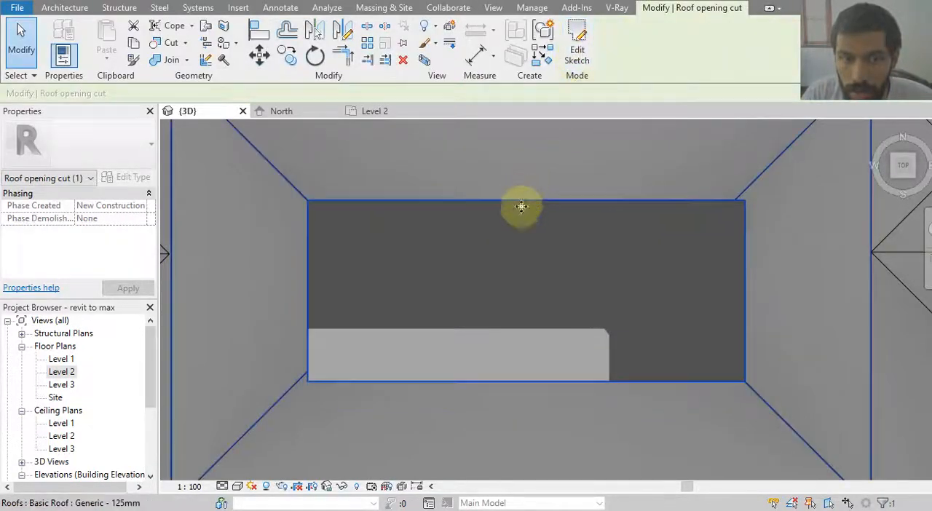
{"action": "left_click", "coordinate": [519, 279]}
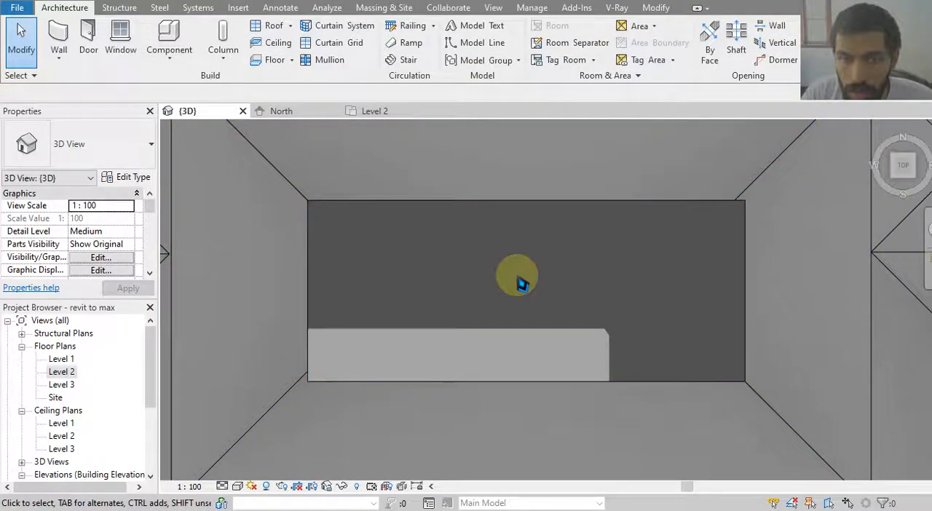
Set the 3D view's graphic display style to Realistic and view the roof with its opening from an angle.
{"action": "scroll", "coordinate": [522, 282], "scroll_direction": "down", "scroll_amount": 4}
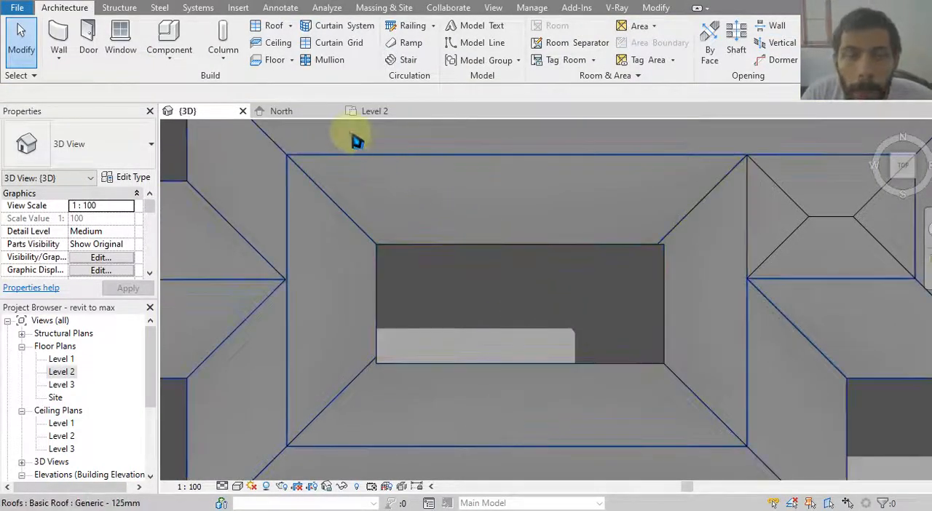
{"action": "middle_click_drag", "start_coordinate": [509, 328], "coordinate": [534, 327], "text": "shift"}
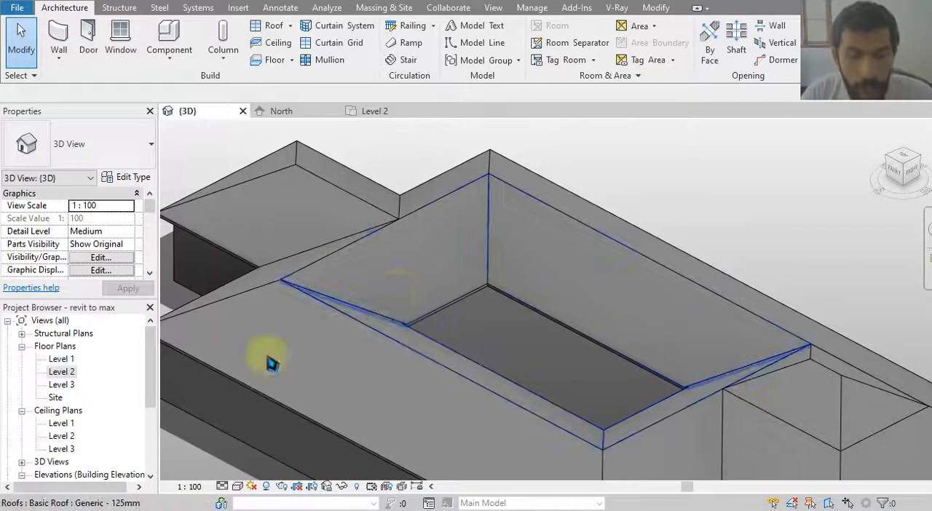
{"action": "left_click", "coordinate": [239, 487]}
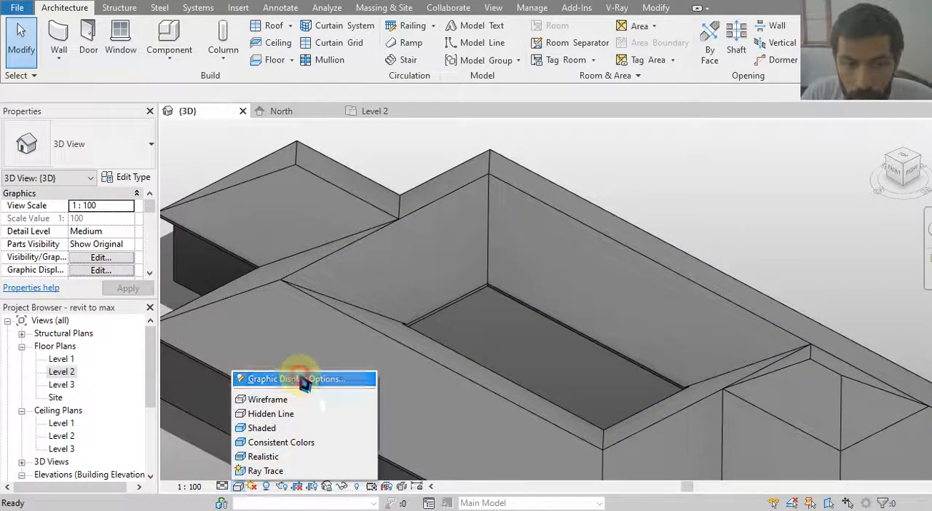
{"action": "left_click", "coordinate": [299, 379]}
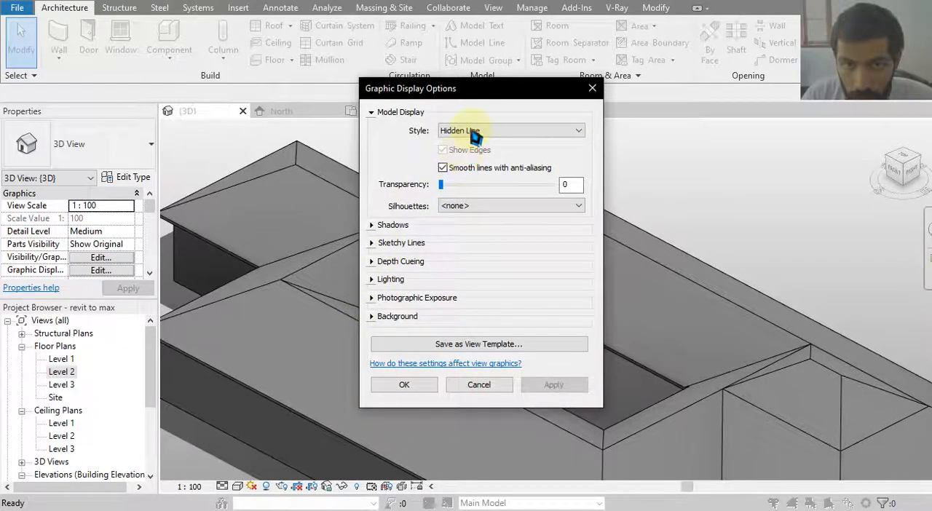
{"action": "left_click", "coordinate": [474, 132]}
{"action": "left_click", "coordinate": [466, 181]}
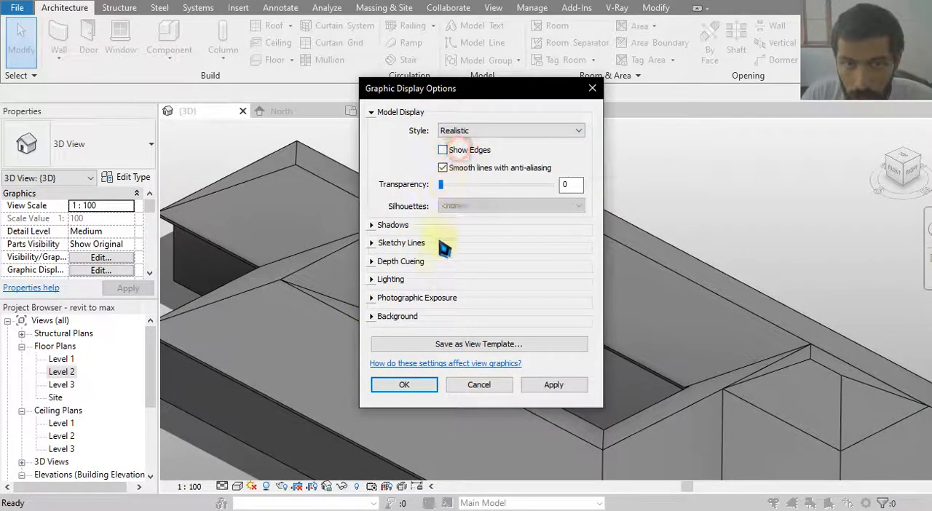
{"action": "left_click", "coordinate": [458, 134]}
{"action": "left_click", "coordinate": [473, 174]}
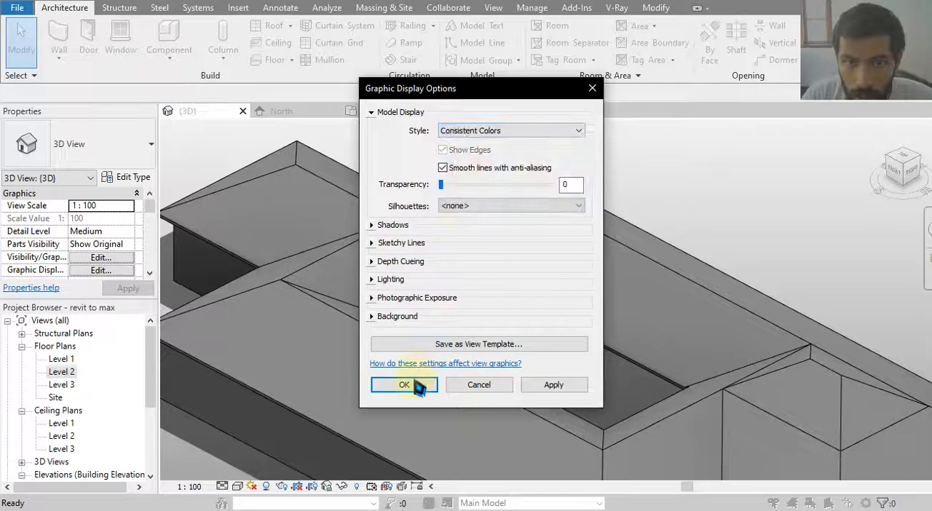
{"action": "left_click", "coordinate": [504, 131]}
{"action": "left_click", "coordinate": [501, 181]}
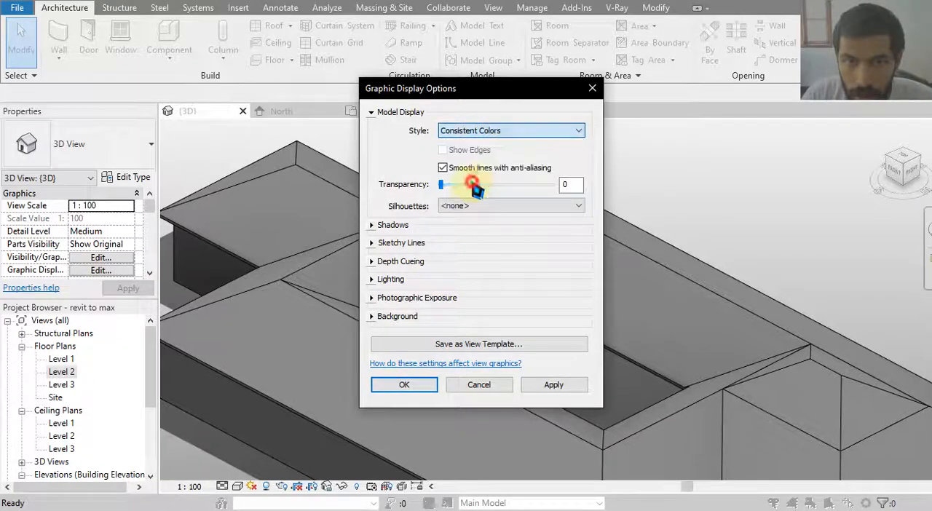
{"action": "left_click", "coordinate": [405, 386]}
{"action": "middle_click_drag", "start_coordinate": [499, 336], "coordinate": [651, 400], "text": "shift"}
{"action": "scroll", "coordinate": [572, 286], "scroll_direction": "up", "scroll_amount": 5}
{"action": "middle_click_drag", "start_coordinate": [521, 280], "coordinate": [383, 309], "text": "shift"}
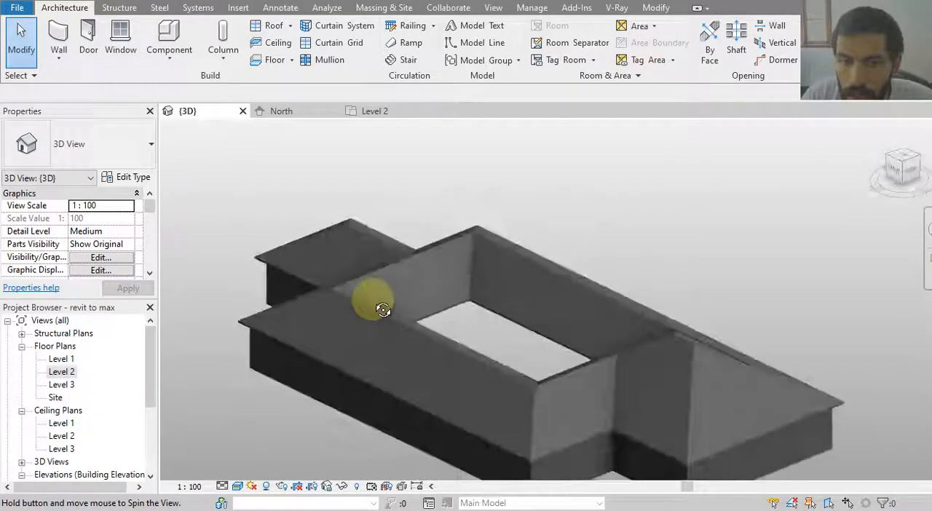